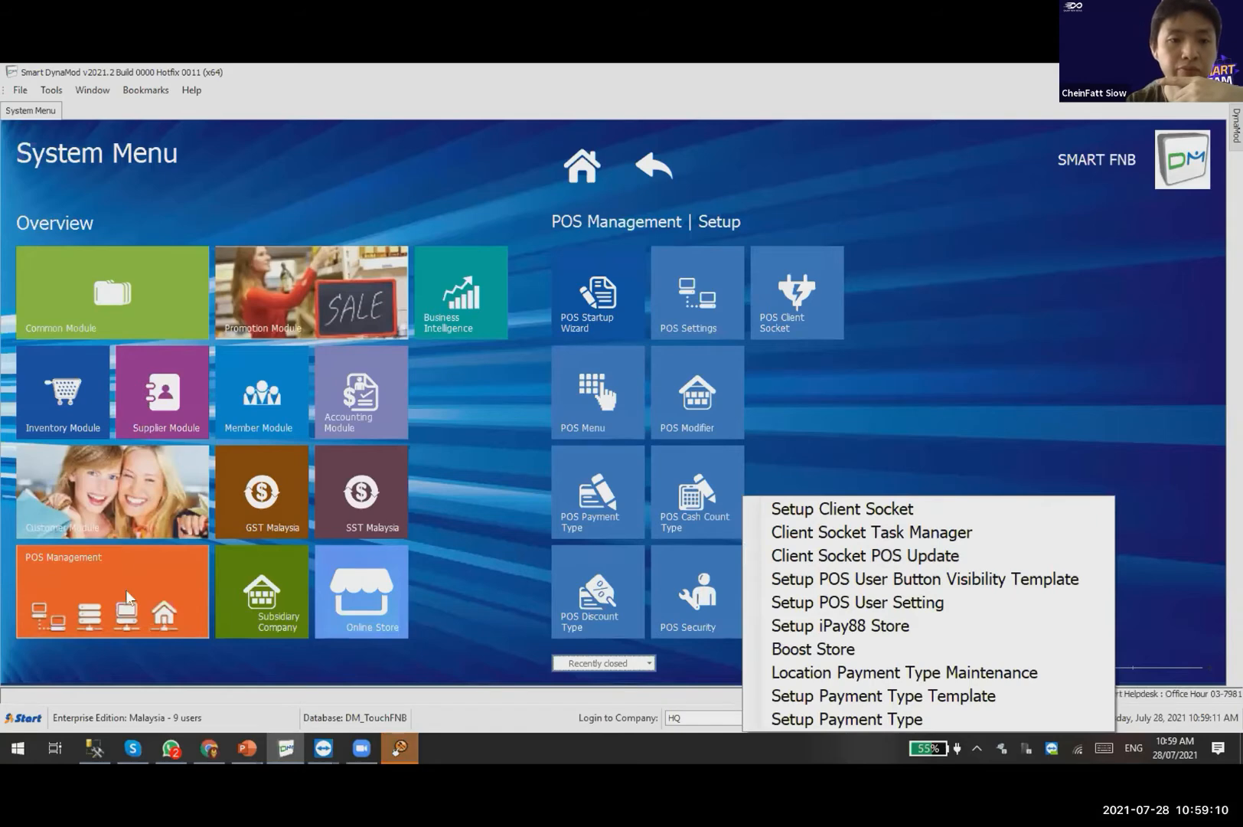
Show the POS Menu setup options in DynaMod, then log into TouchF&B with the cashier password.
{"action": "left_click", "coordinate": [126, 589]}
{"action": "left_click", "coordinate": [620, 299]}
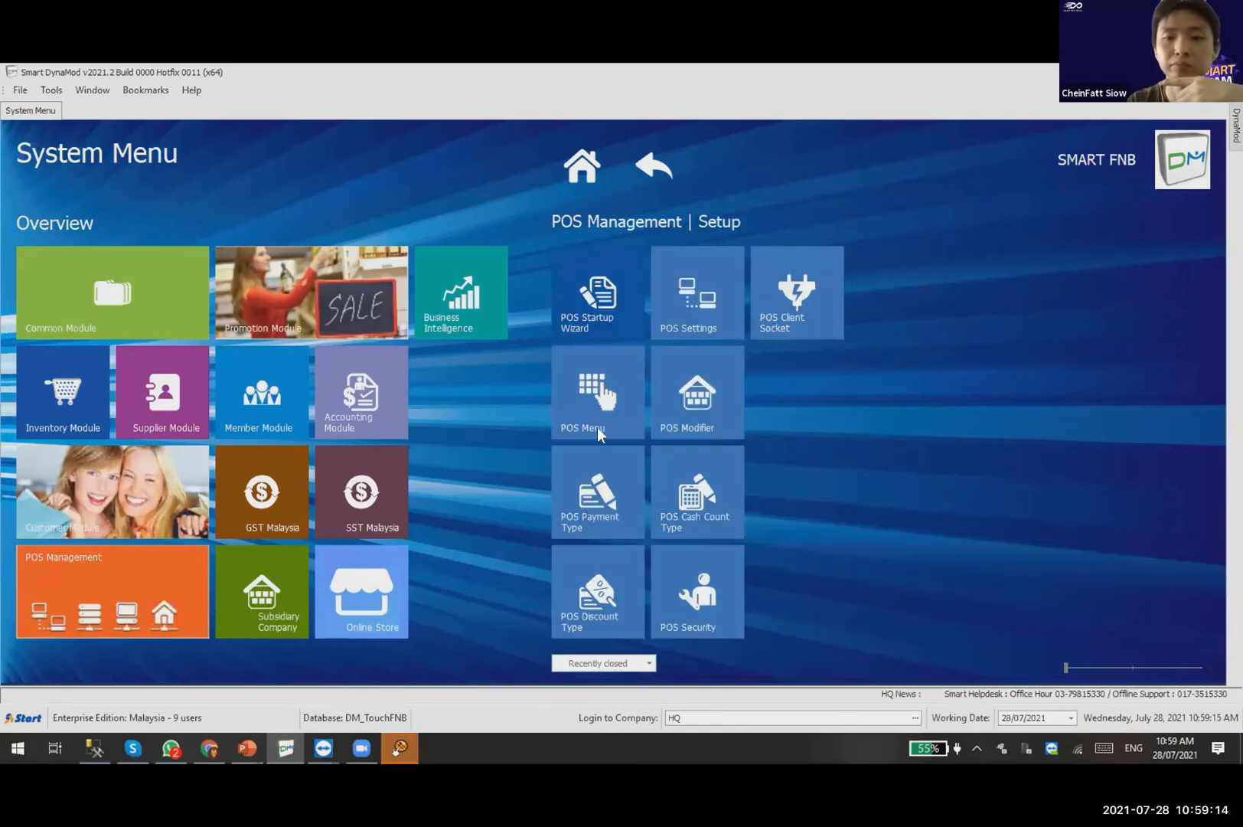
{"action": "left_click", "coordinate": [598, 418]}
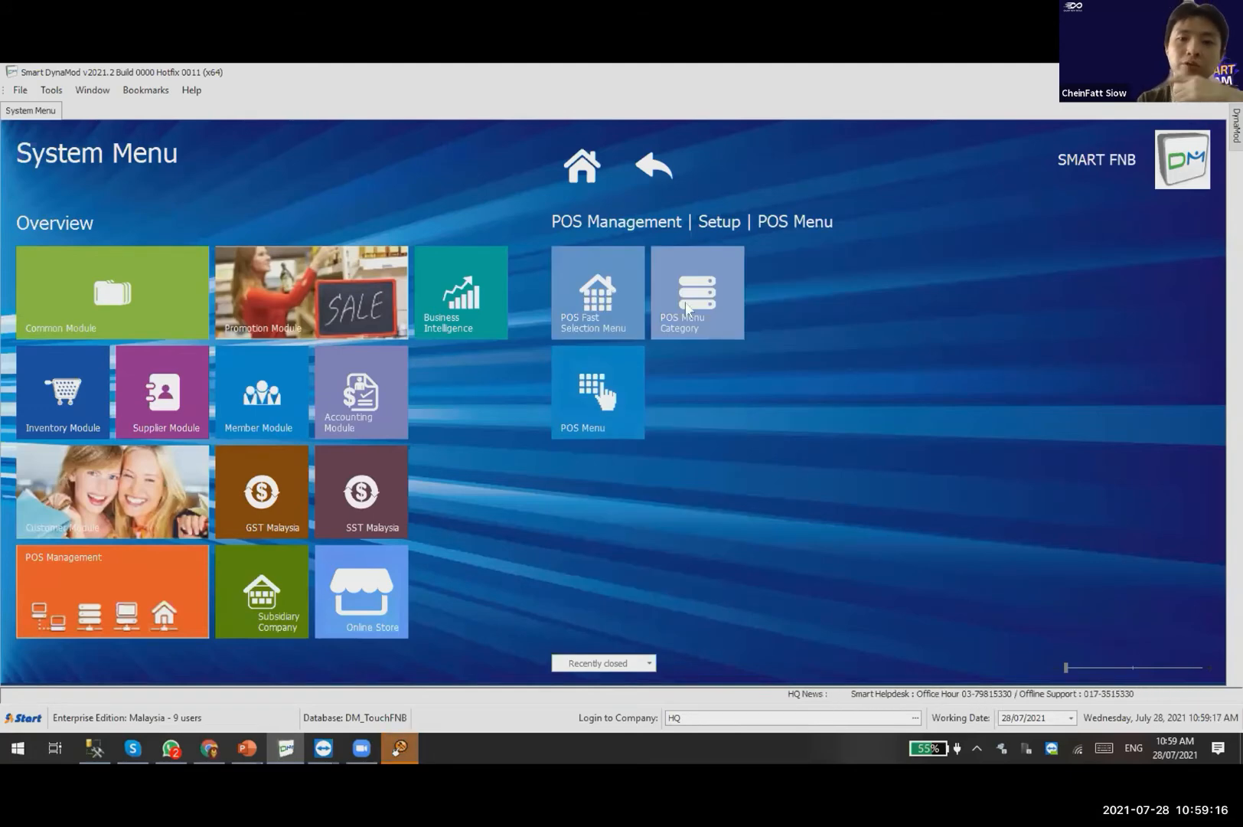
{"action": "left_click", "coordinate": [399, 748]}
{"action": "type", "text": "123"}
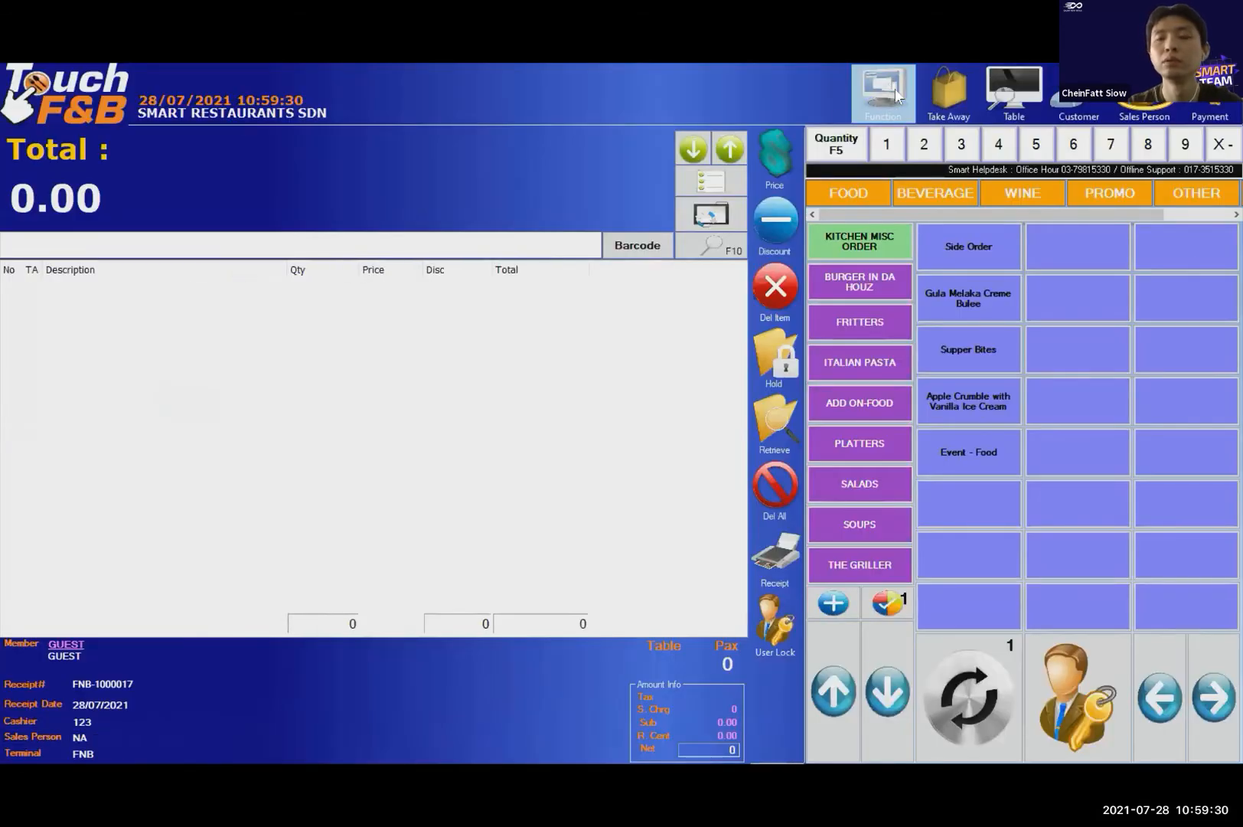
Close the table status floor plan and bring up TouchF&B's Function options for the Setting Wizard.
{"action": "left_click", "coordinate": [895, 90]}
{"action": "left_click", "coordinate": [1186, 107]}
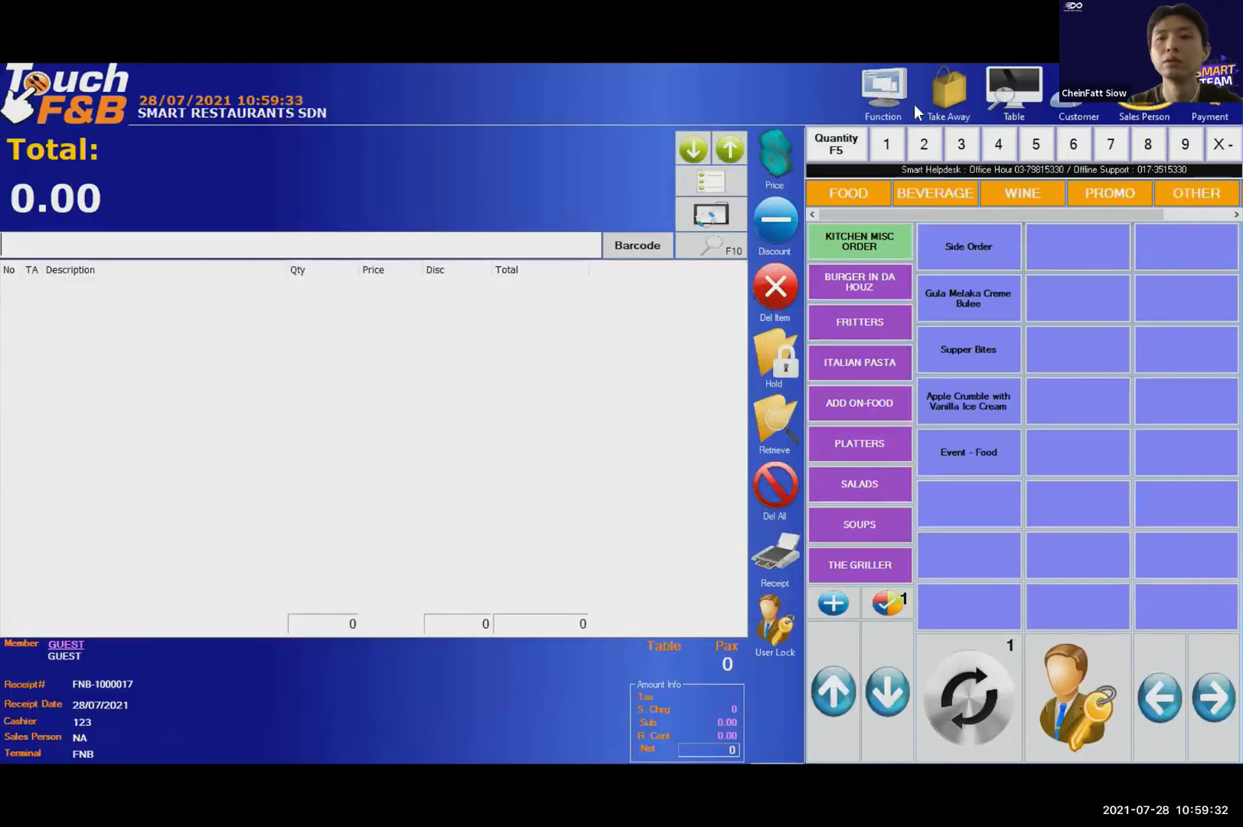
{"action": "left_click", "coordinate": [884, 90]}
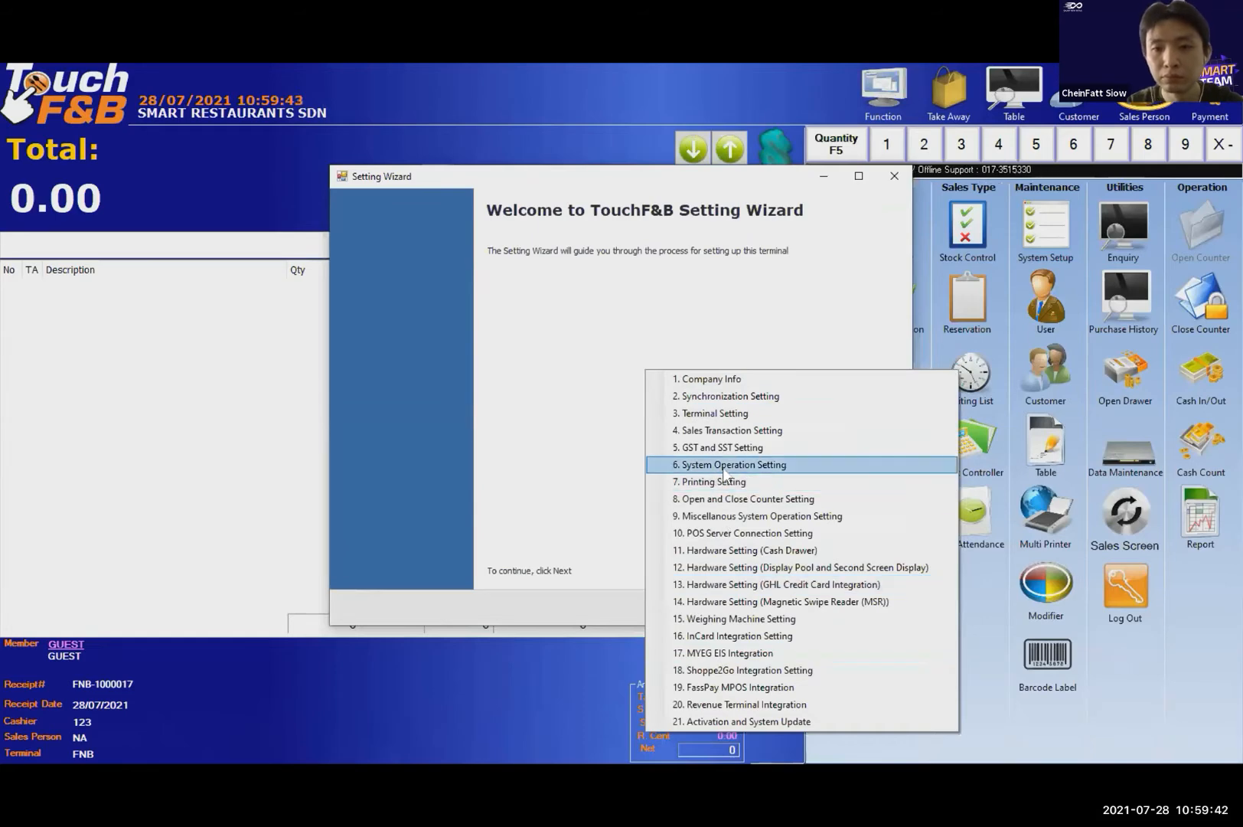
Uncheck Use Description 2 for Item Description under 6. System Operation Setting, then close the wizard.
{"action": "left_click", "coordinate": [729, 467]}
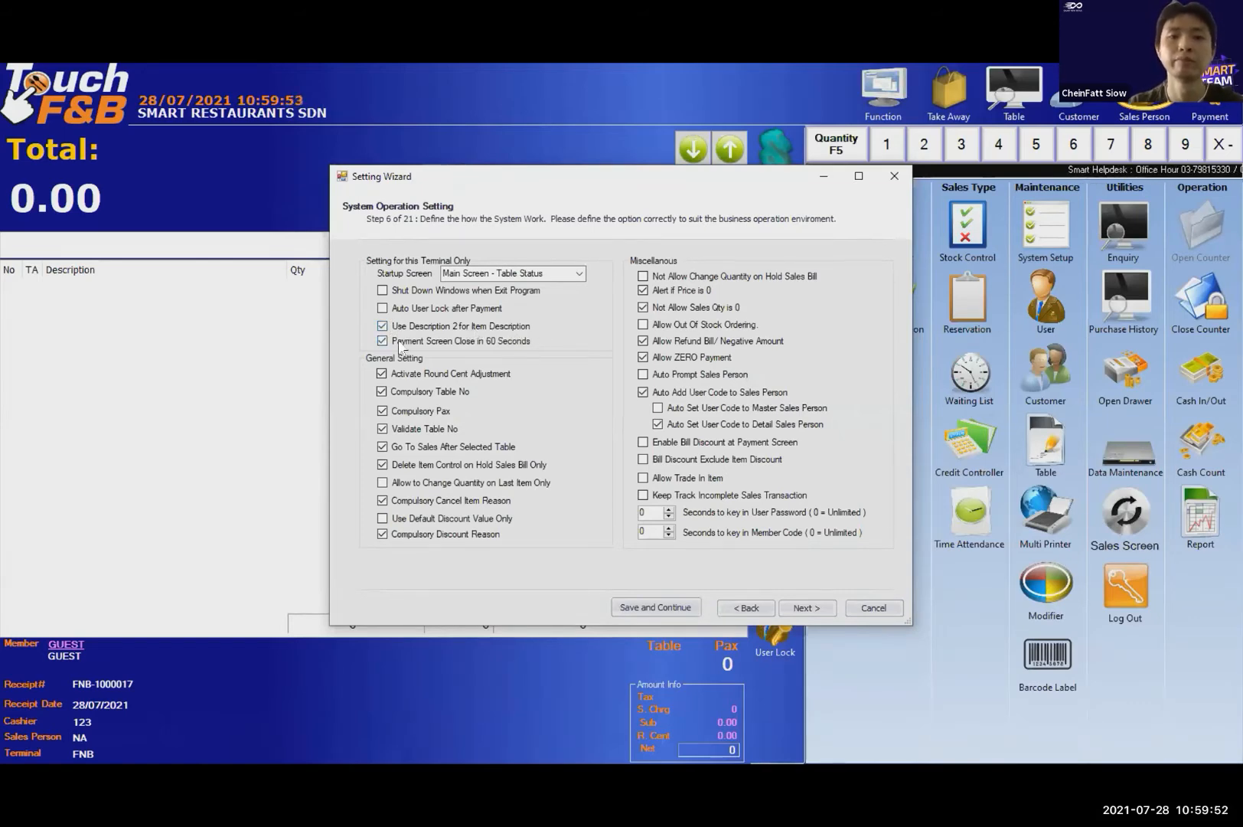
{"action": "left_click", "coordinate": [383, 326]}
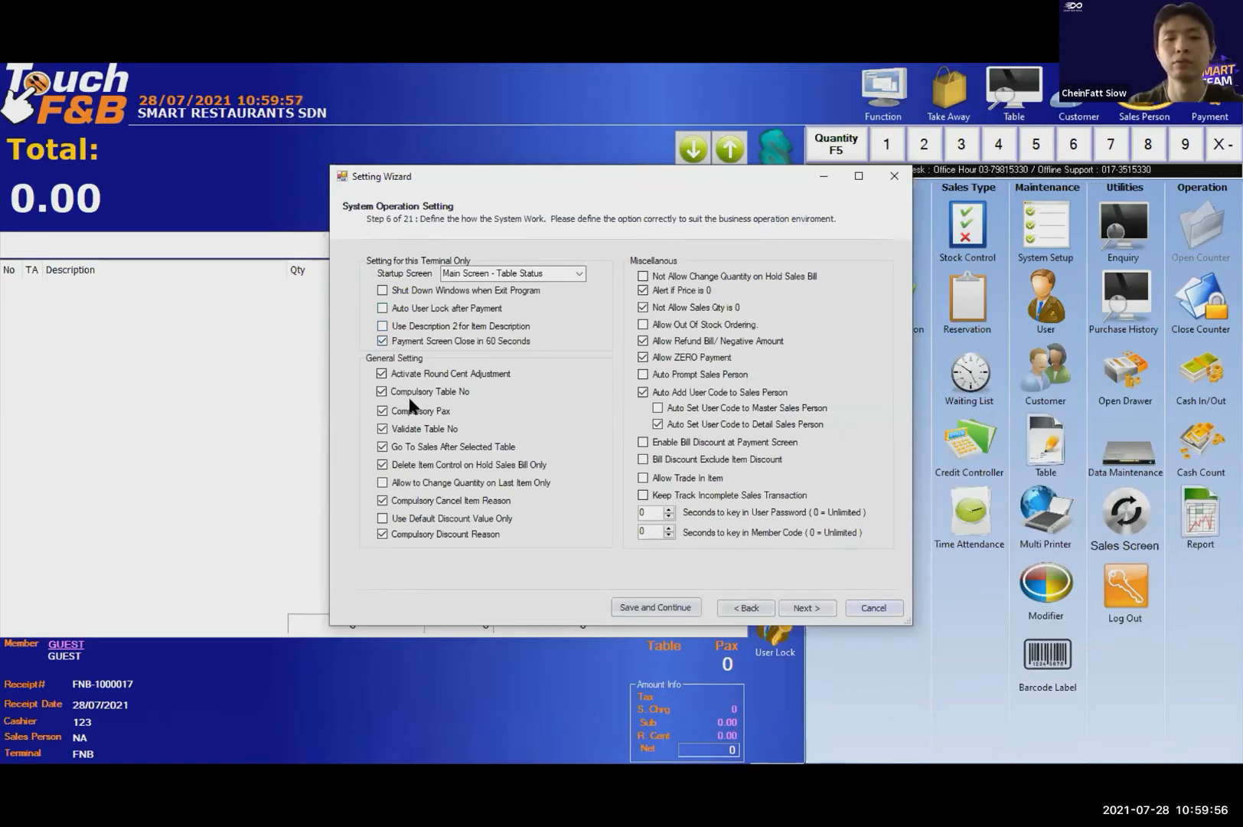
{"action": "key", "text": "Escape"}
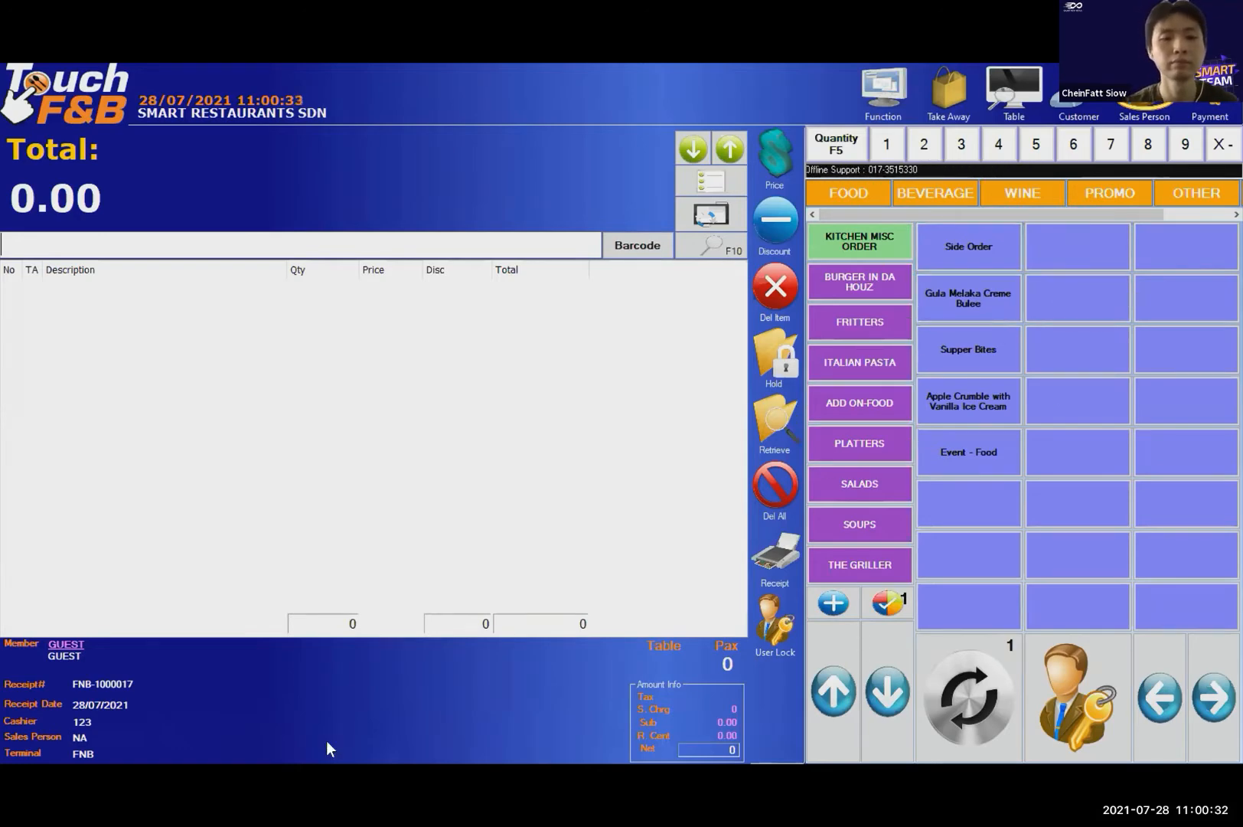
In DynaMod's POS Menu form, view MENU01 FOOD, then open Set Stock Position On Category.
{"action": "key", "text": "super"}
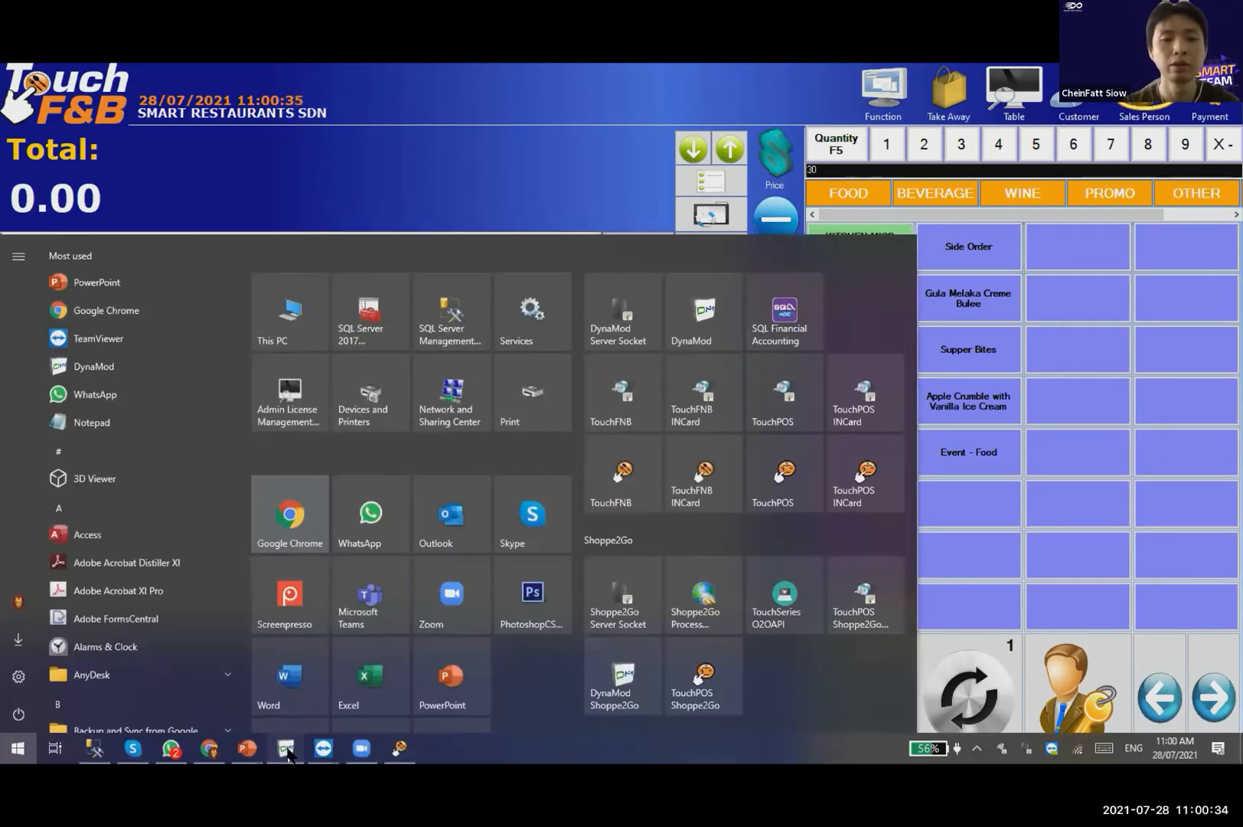
{"action": "left_click", "coordinate": [286, 748]}
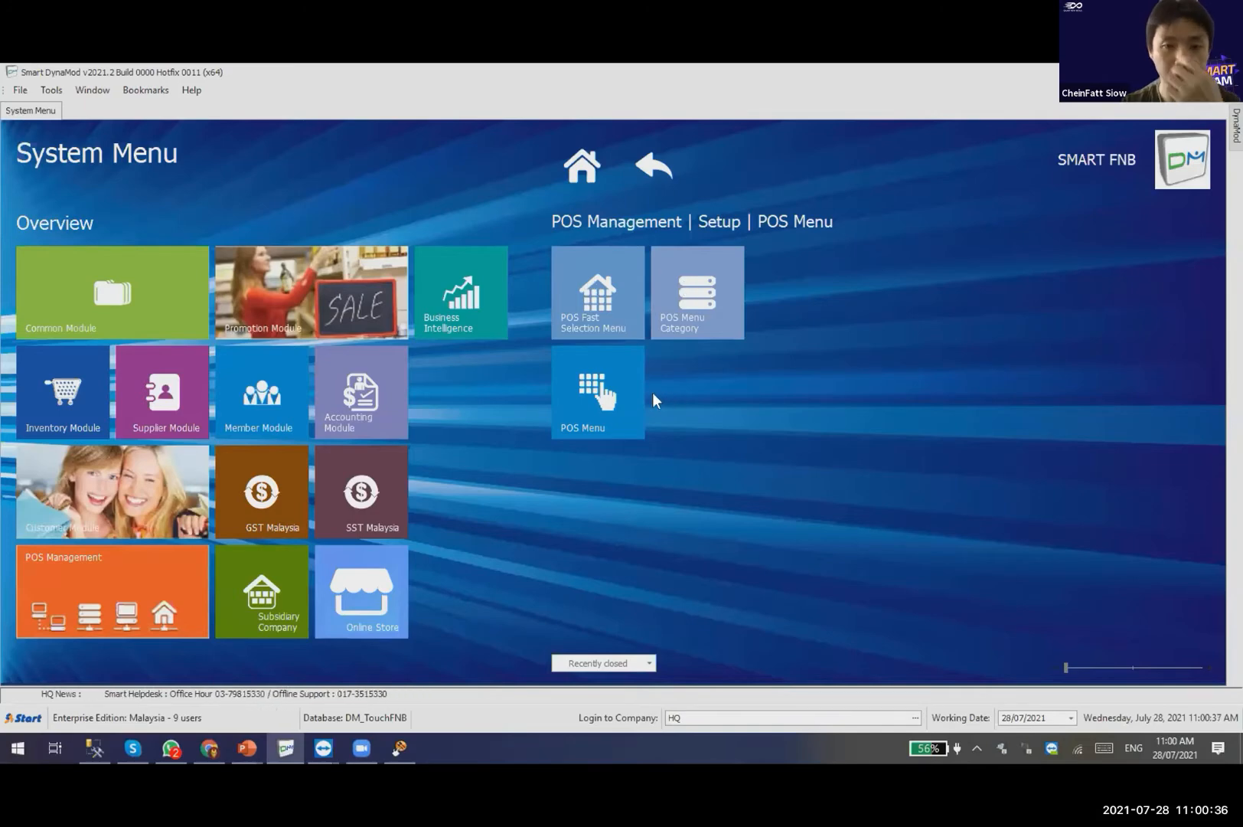
{"action": "left_click", "coordinate": [613, 394]}
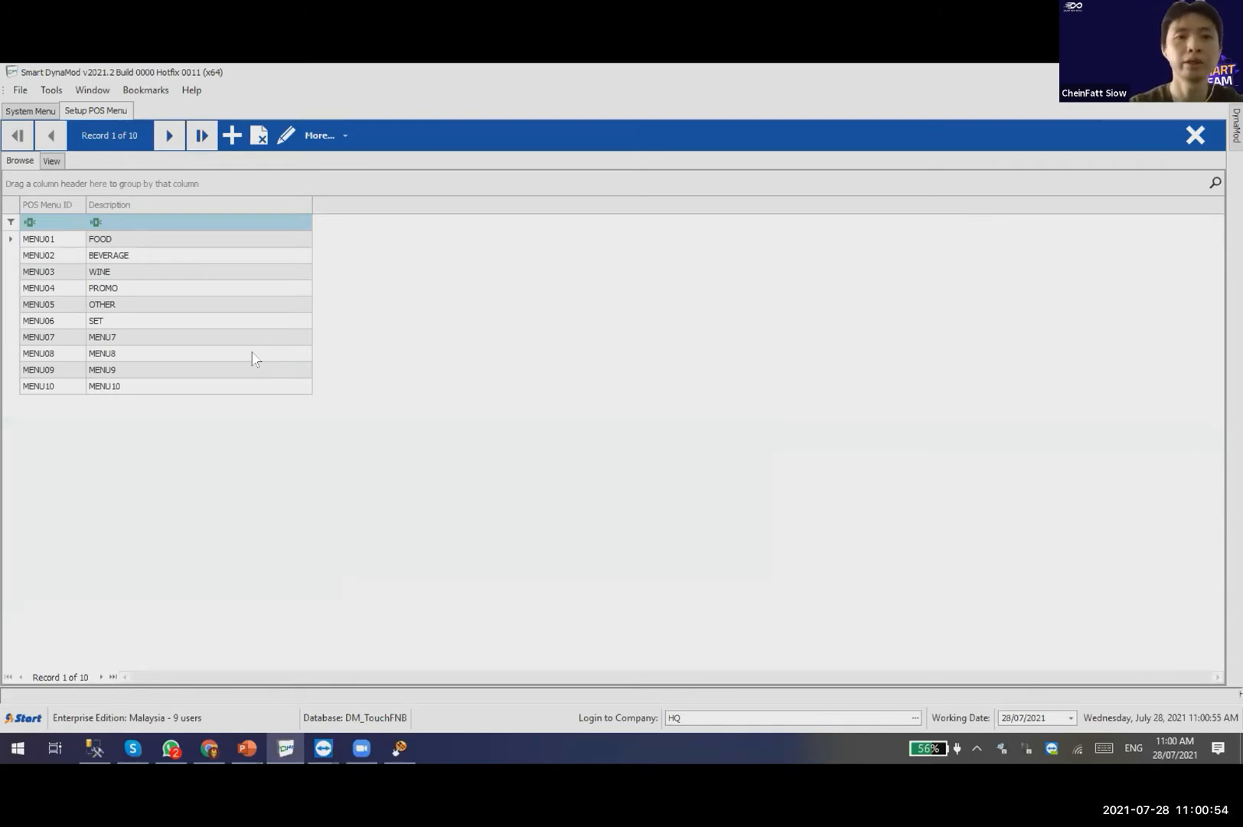
{"action": "double_click", "coordinate": [93, 239]}
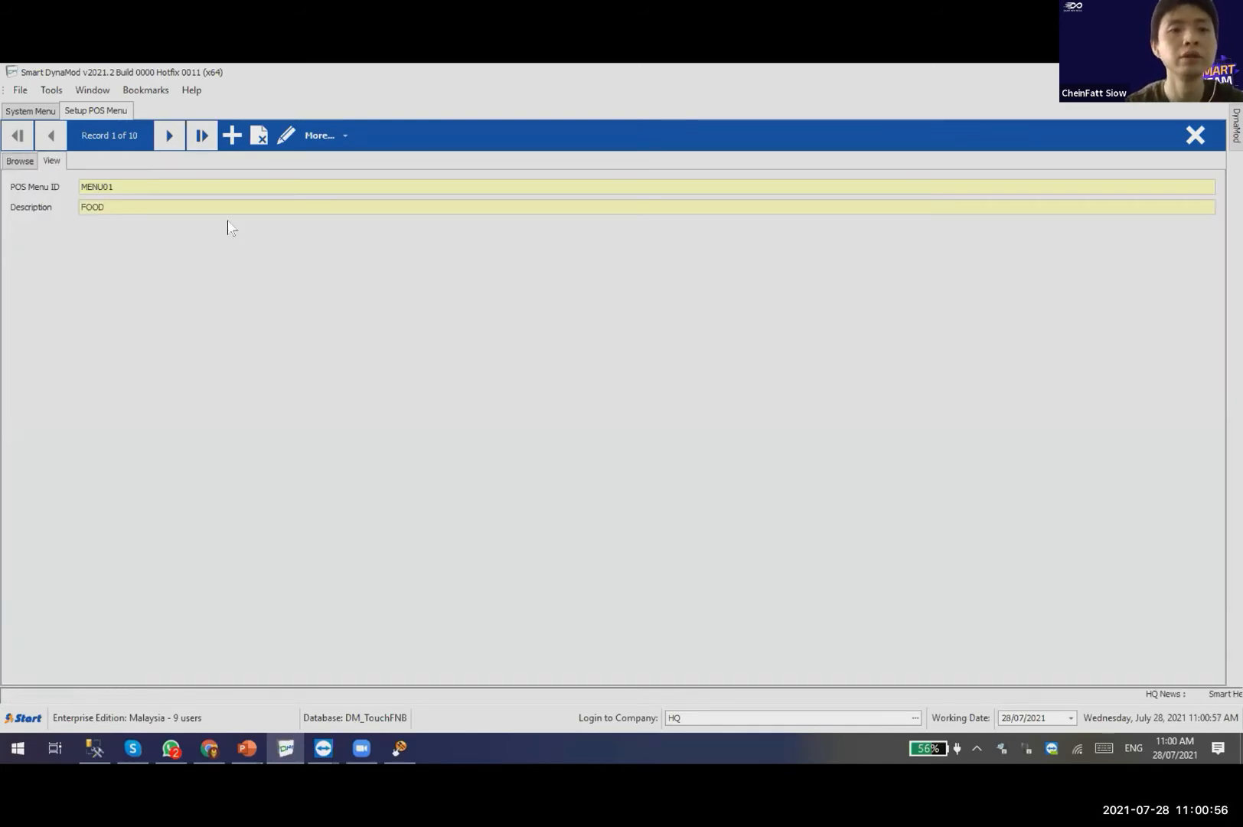
{"action": "left_click", "coordinate": [20, 161]}
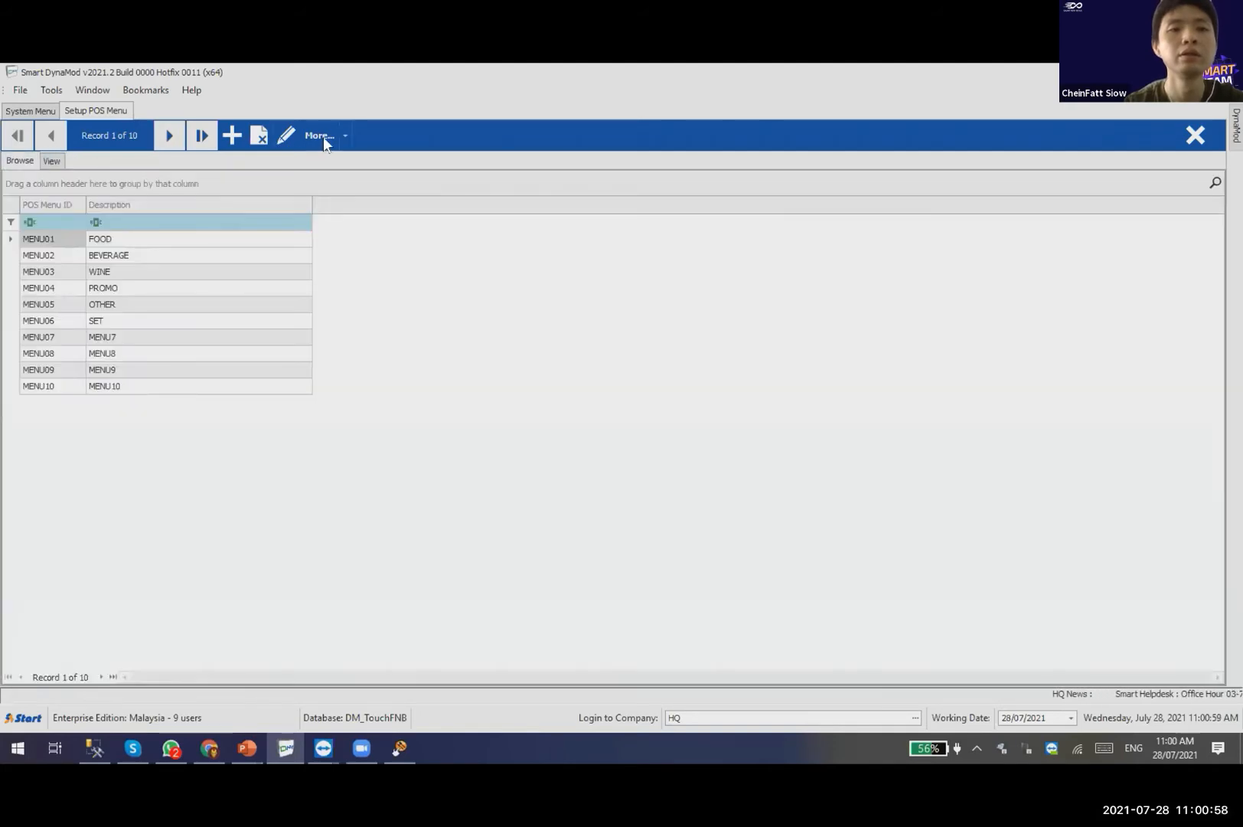
{"action": "left_click", "coordinate": [321, 136]}
{"action": "left_click", "coordinate": [342, 182]}
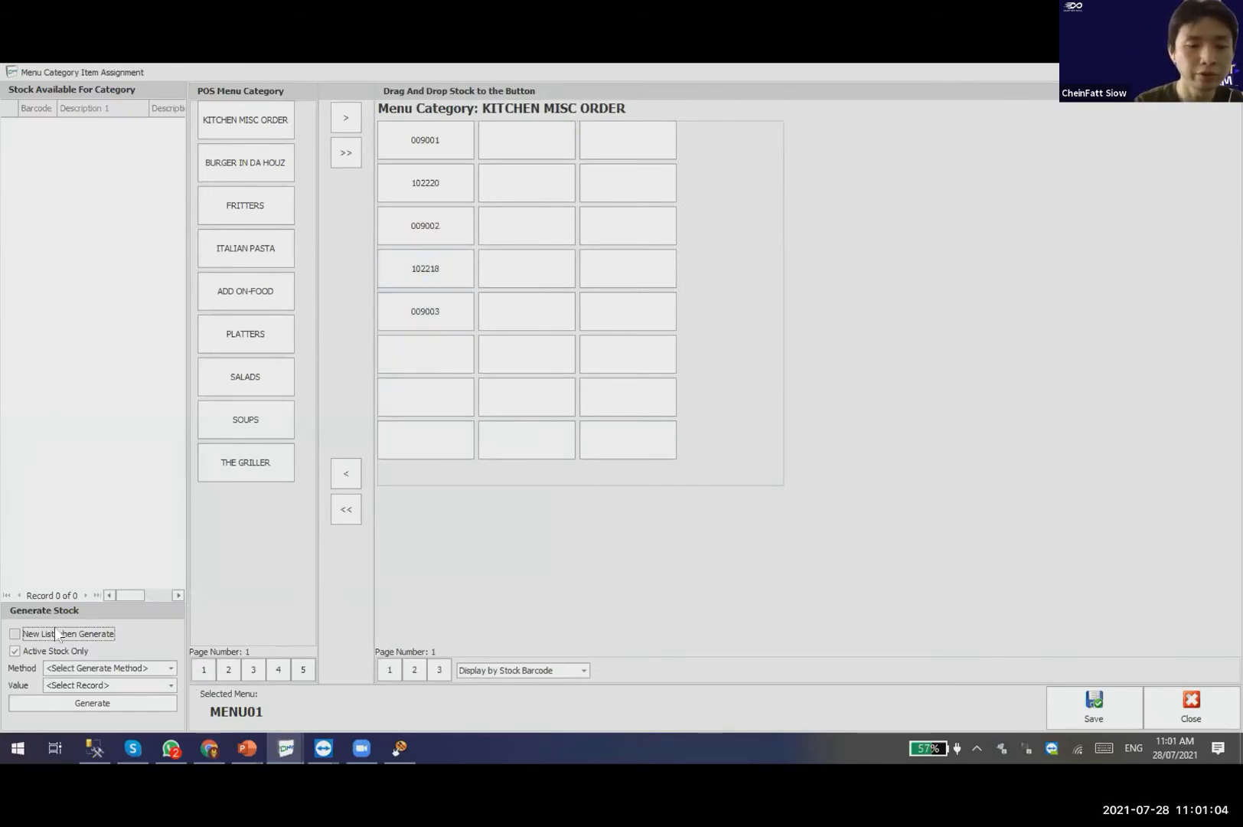
Generate the stock list by stock category for KITCHEN MISC ORDER.
{"action": "left_click", "coordinate": [120, 668]}
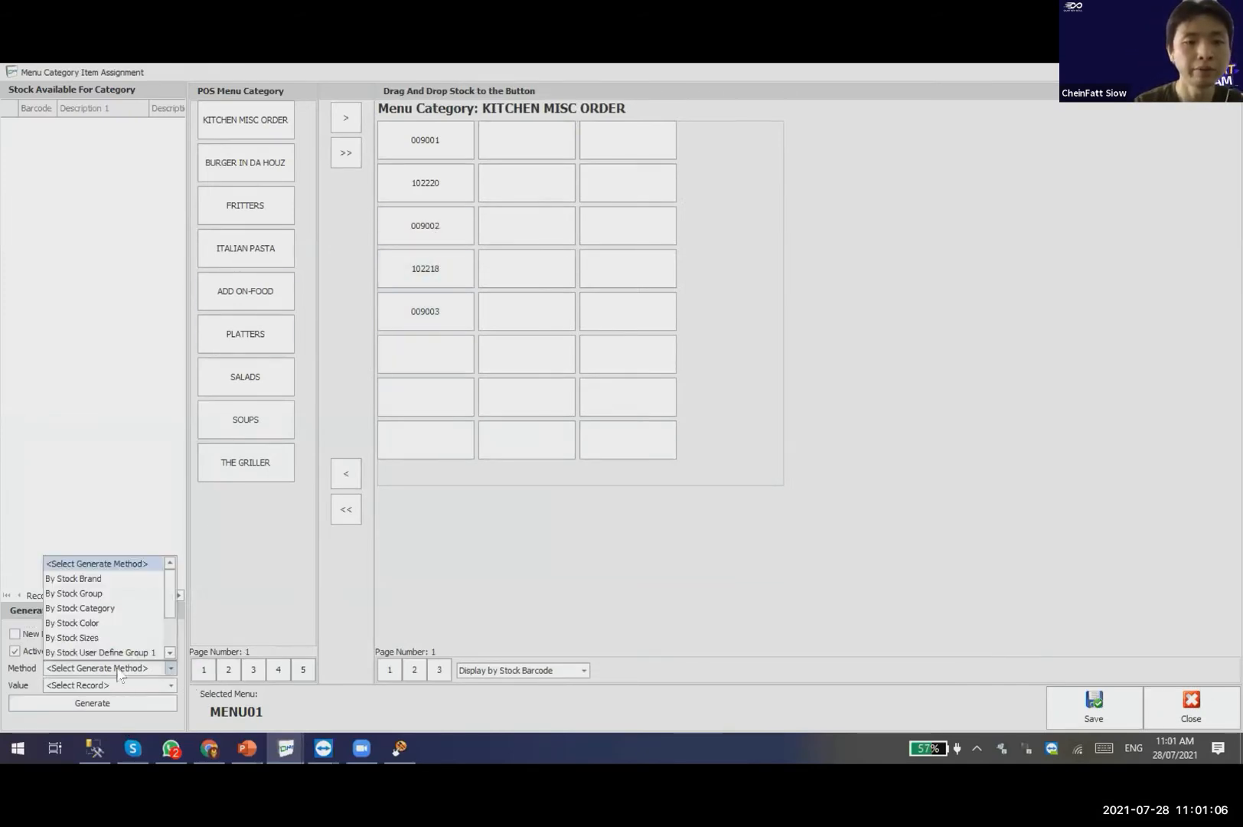
{"action": "left_click", "coordinate": [116, 608]}
{"action": "left_click", "coordinate": [130, 684]}
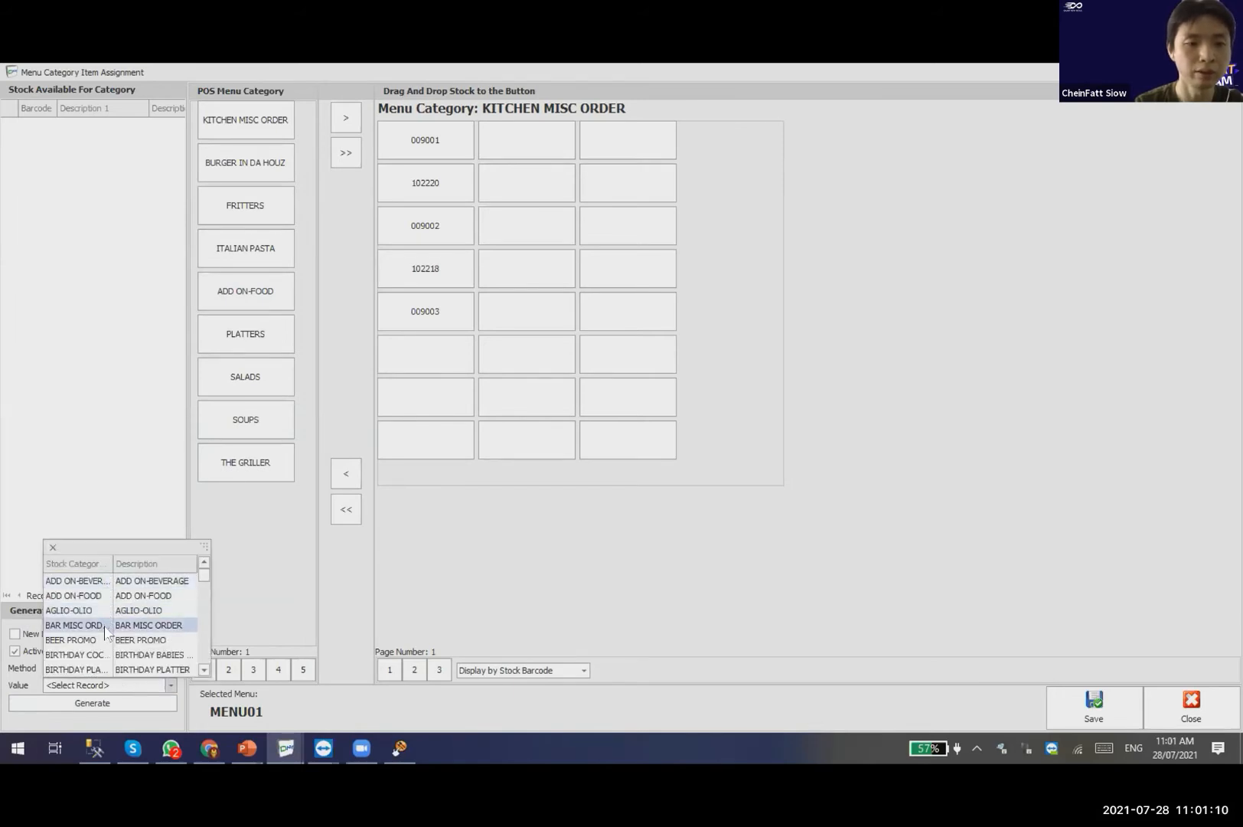
{"action": "scroll", "coordinate": [105, 633], "scroll_direction": "down", "scroll_amount": 5}
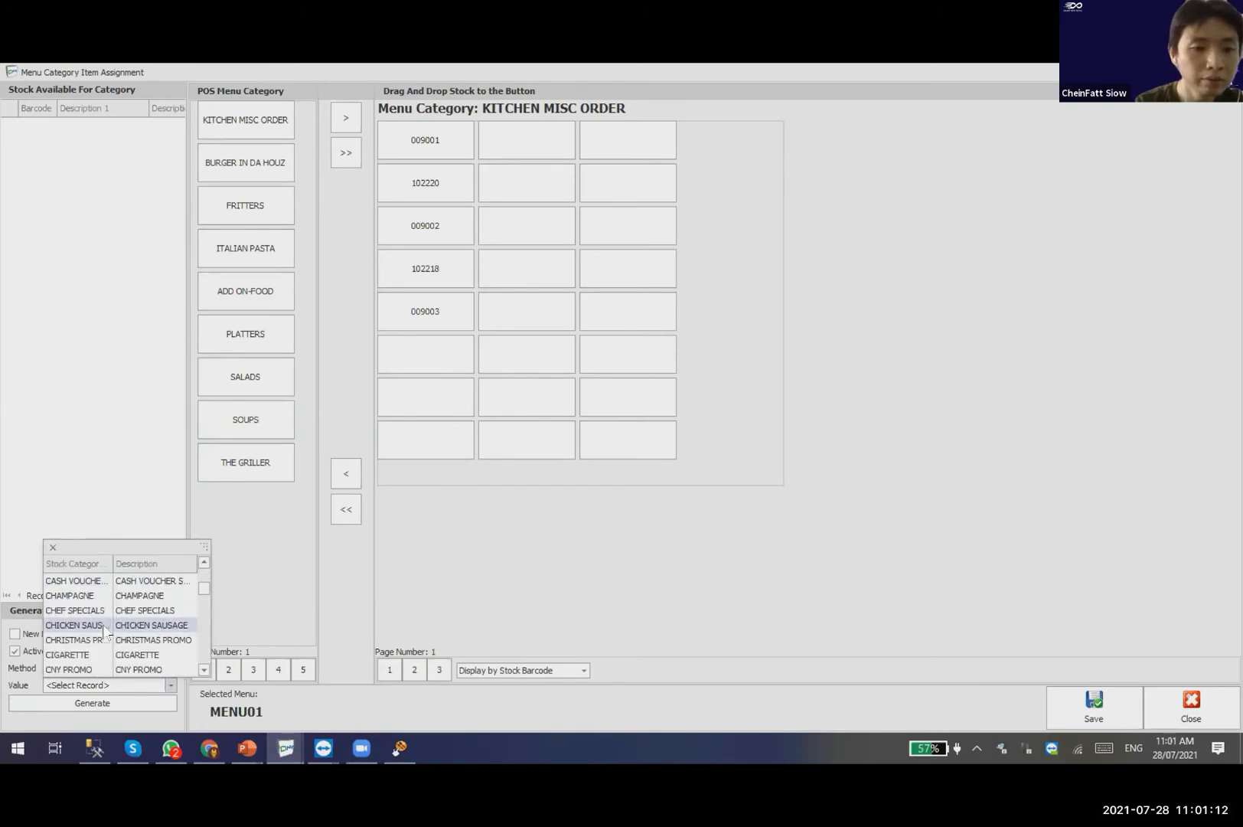
{"action": "scroll", "coordinate": [105, 633], "scroll_direction": "down", "scroll_amount": 10}
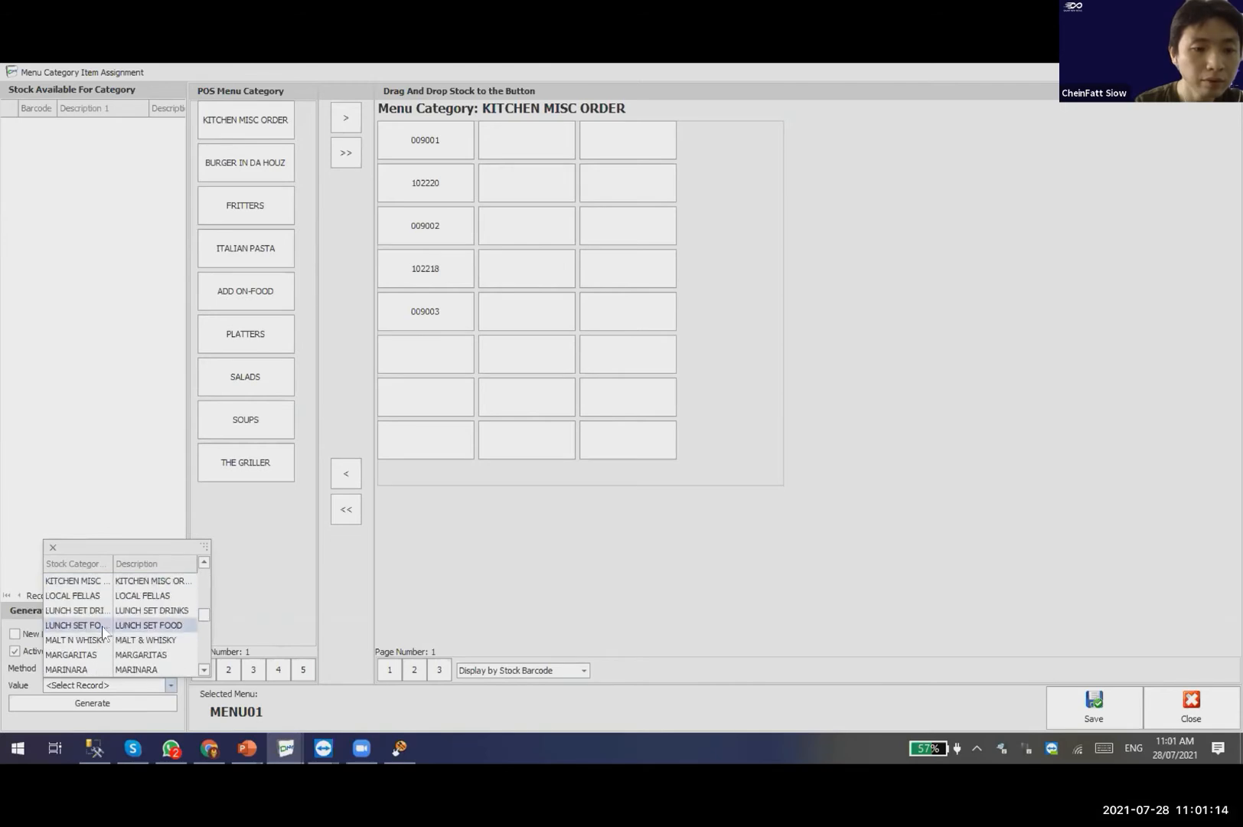
{"action": "scroll", "coordinate": [105, 632], "scroll_direction": "down", "scroll_amount": 4}
{"action": "scroll", "coordinate": [105, 632], "scroll_direction": "up", "scroll_amount": 3}
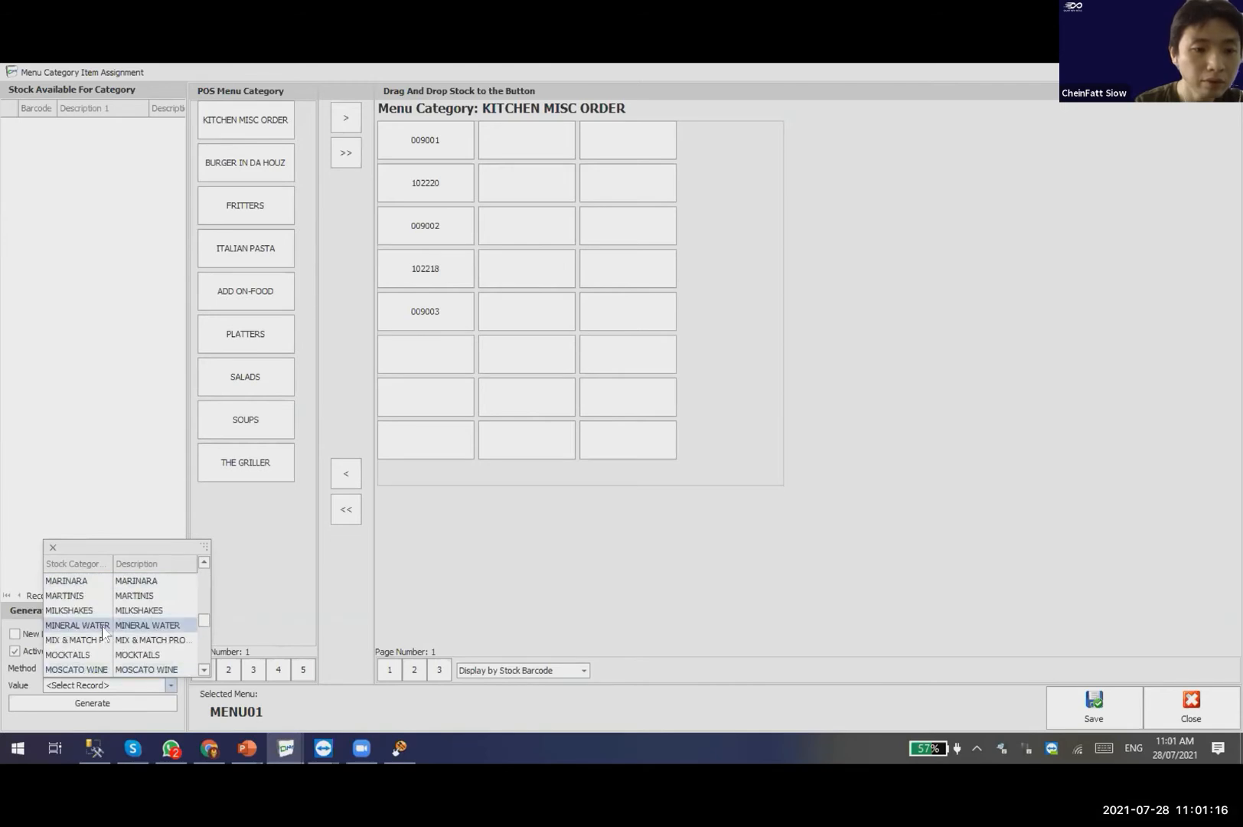
{"action": "type", "text": "k"}
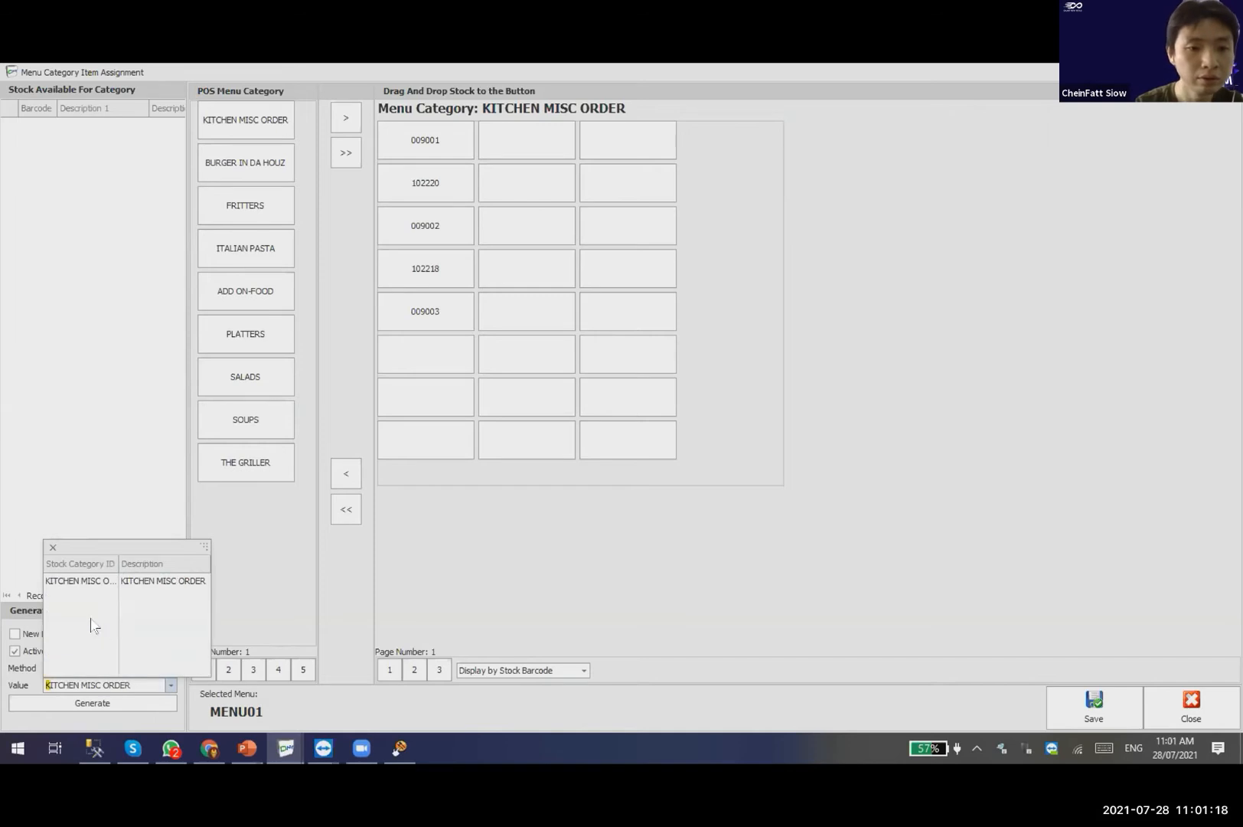
{"action": "left_click", "coordinate": [93, 581]}
{"action": "left_click", "coordinate": [104, 706]}
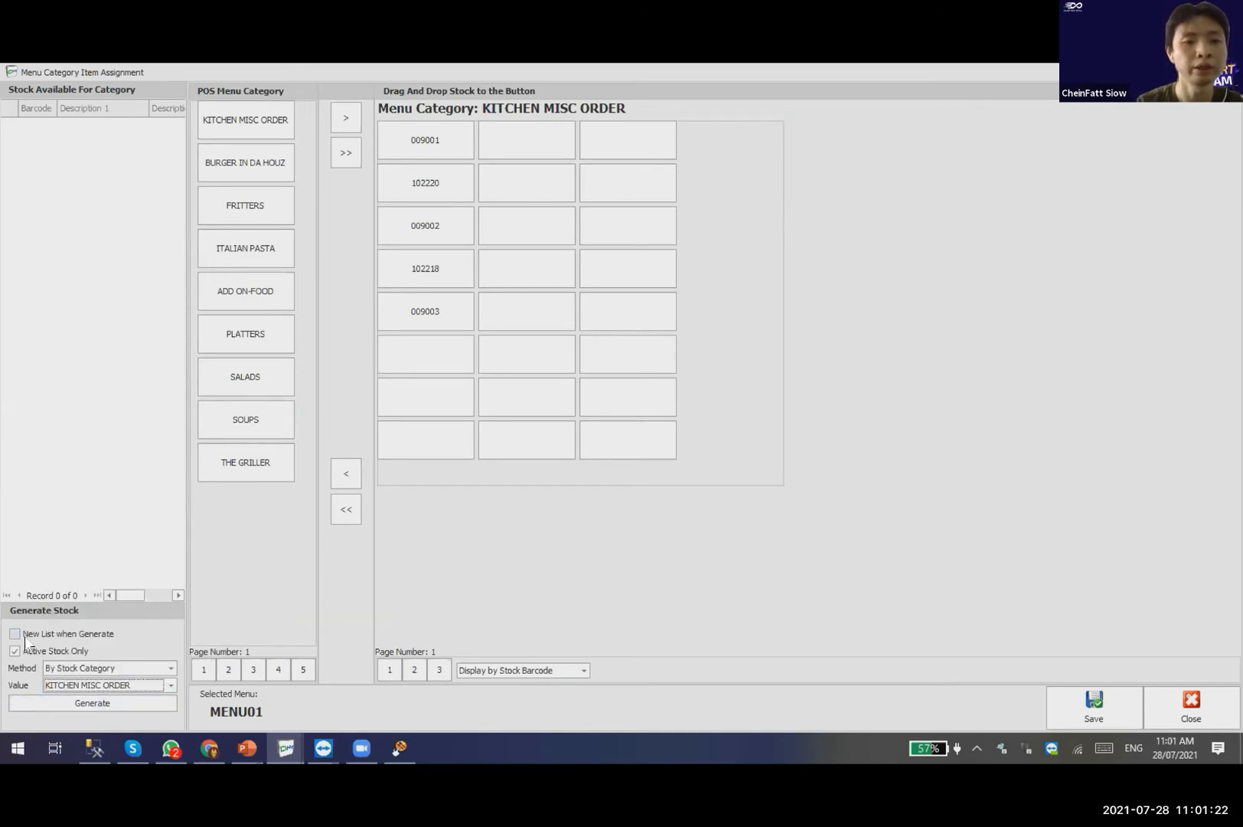
Regenerate with New List when Generate on, then off to append duplicate stock rows.
{"action": "left_click", "coordinate": [80, 702]}
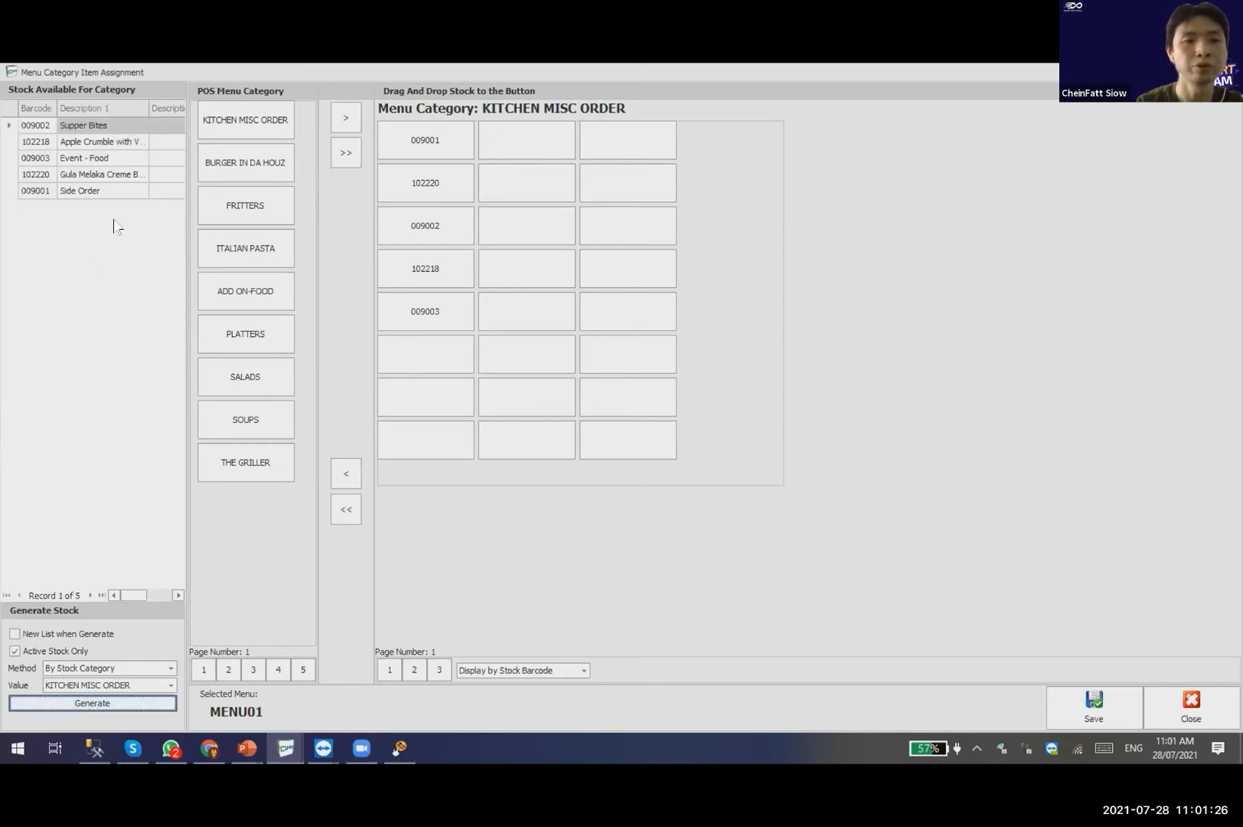
{"action": "left_click", "coordinate": [63, 635]}
{"action": "left_click", "coordinate": [141, 701]}
{"action": "left_click", "coordinate": [92, 634]}
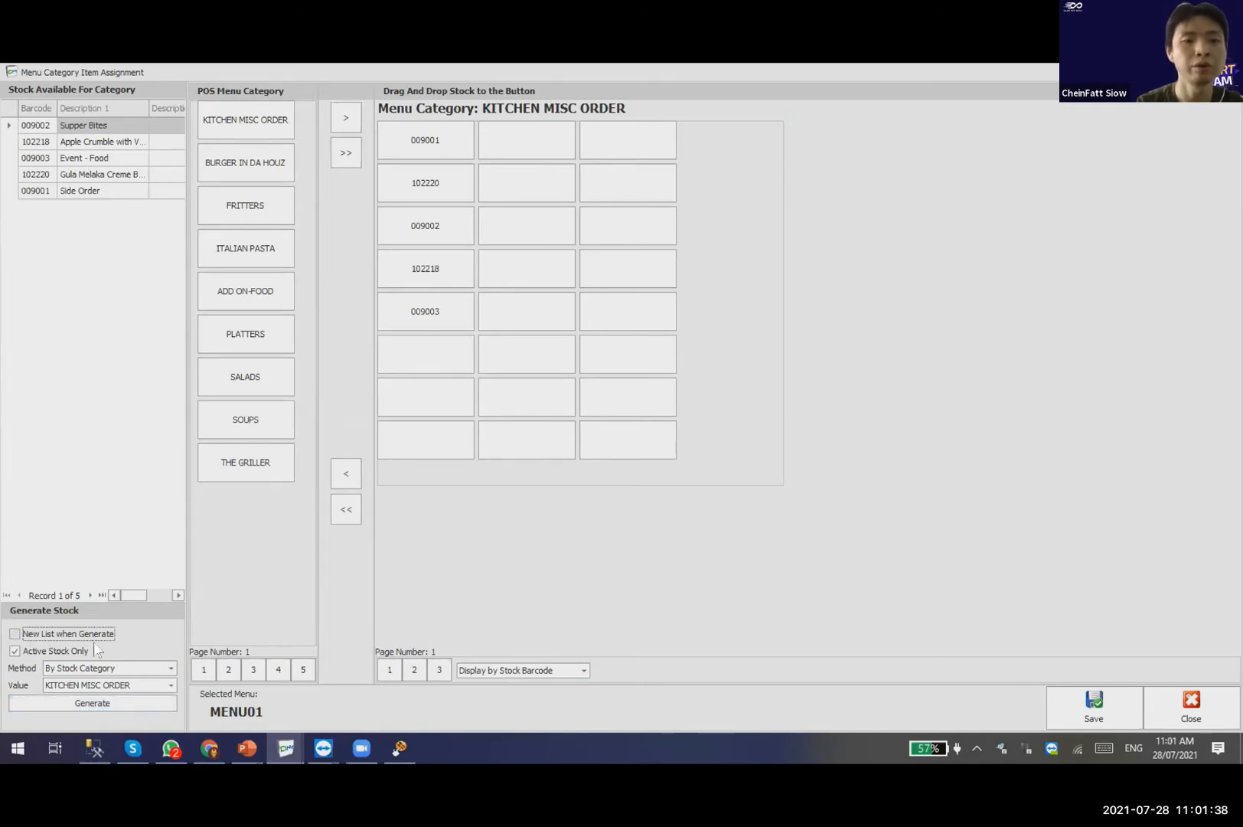
{"action": "left_click", "coordinate": [144, 705]}
{"action": "left_click", "coordinate": [144, 705]}
{"action": "left_click", "coordinate": [144, 705]}
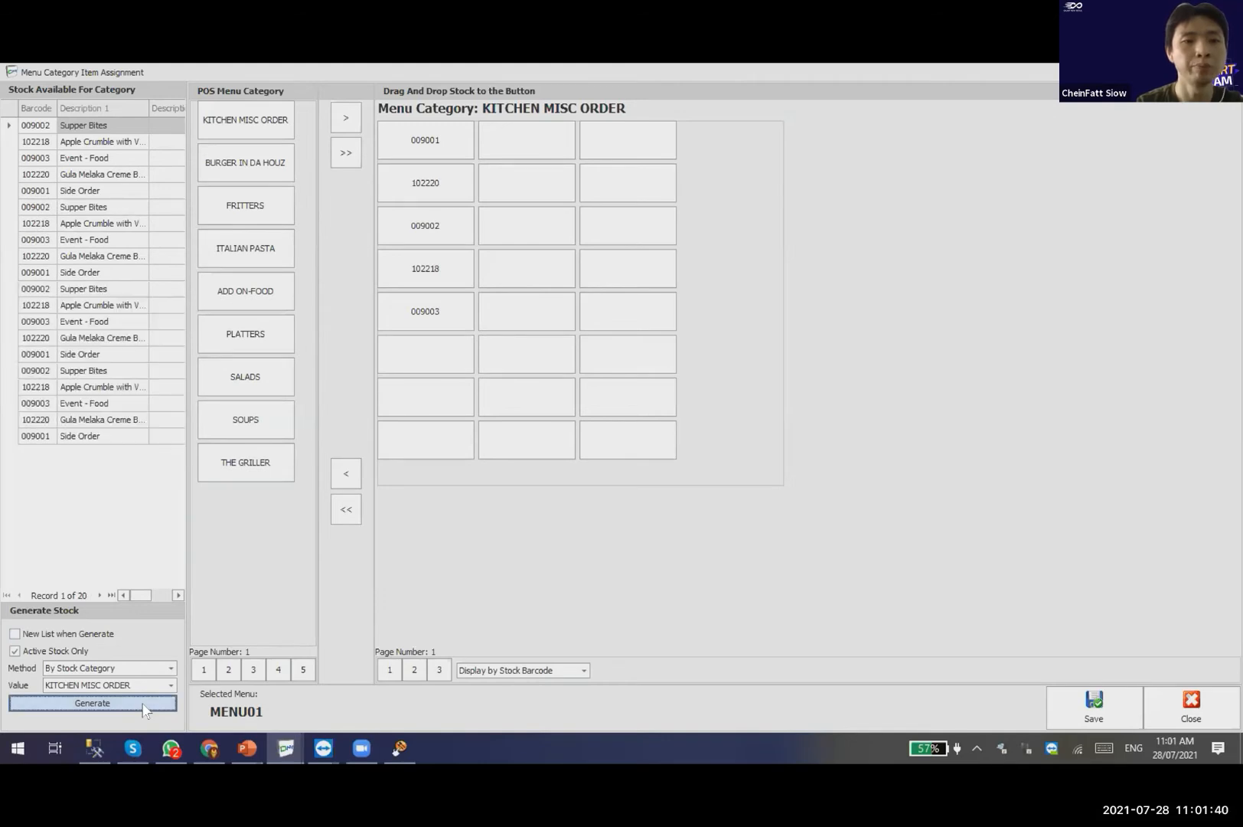
{"action": "left_click", "coordinate": [144, 705]}
{"action": "left_click", "coordinate": [144, 705]}
{"action": "left_click", "coordinate": [144, 705]}
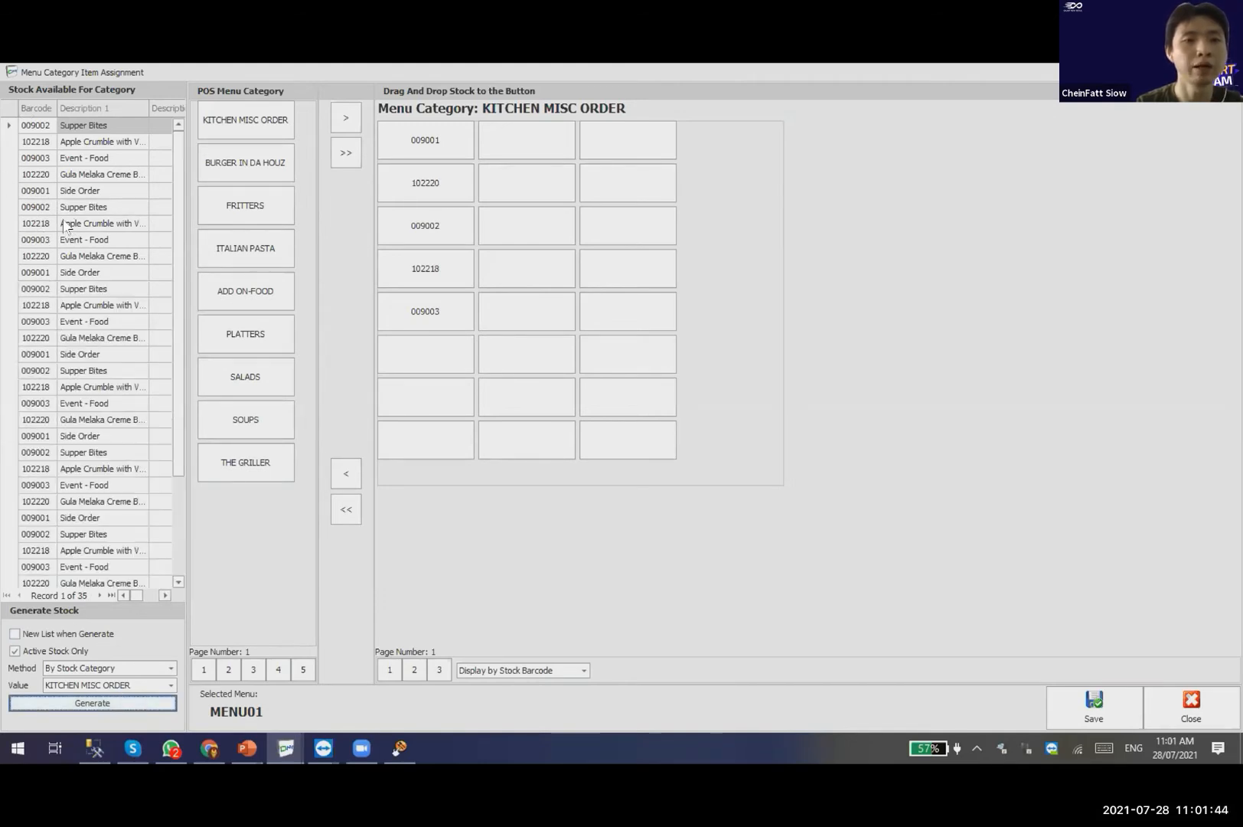
Drag 009003 Event - Food onto an empty menu button, then regenerate a clean five-item list.
{"action": "left_click", "coordinate": [70, 160]}
{"action": "left_click_drag", "start_coordinate": [582, 334], "coordinate": [96, 344]}
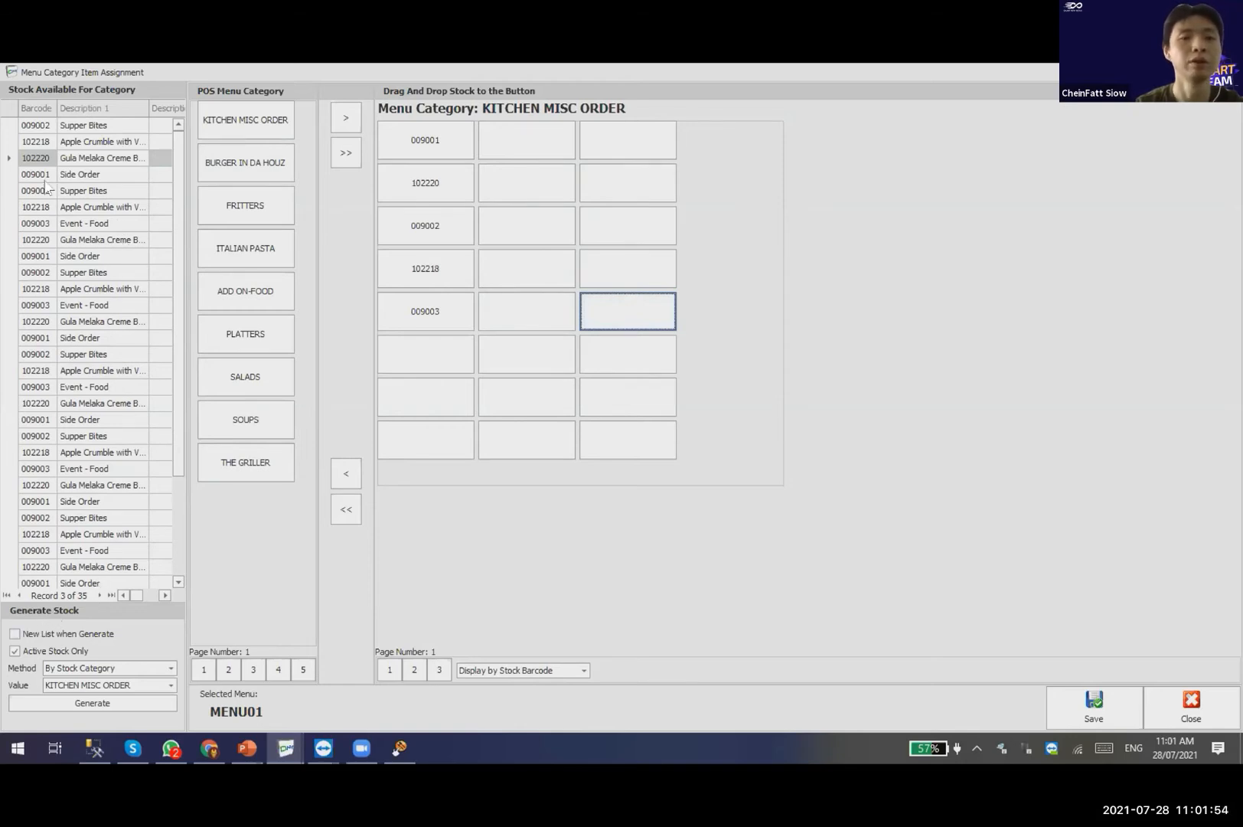
{"action": "left_click", "coordinate": [92, 634]}
{"action": "left_click", "coordinate": [107, 700]}
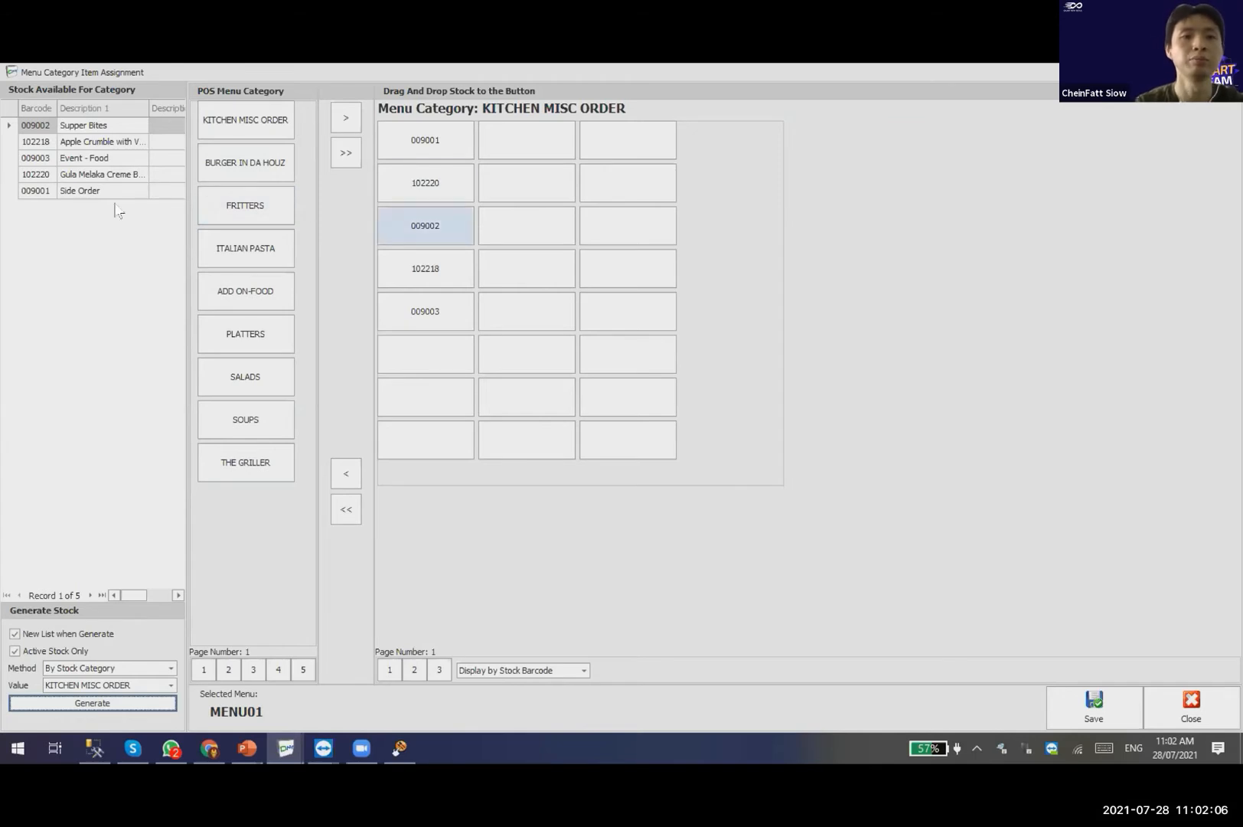
Close the item assignment screen without saving and switch to the TouchF&B sales screen.
{"action": "mouse_move", "coordinate": [407, 186]}
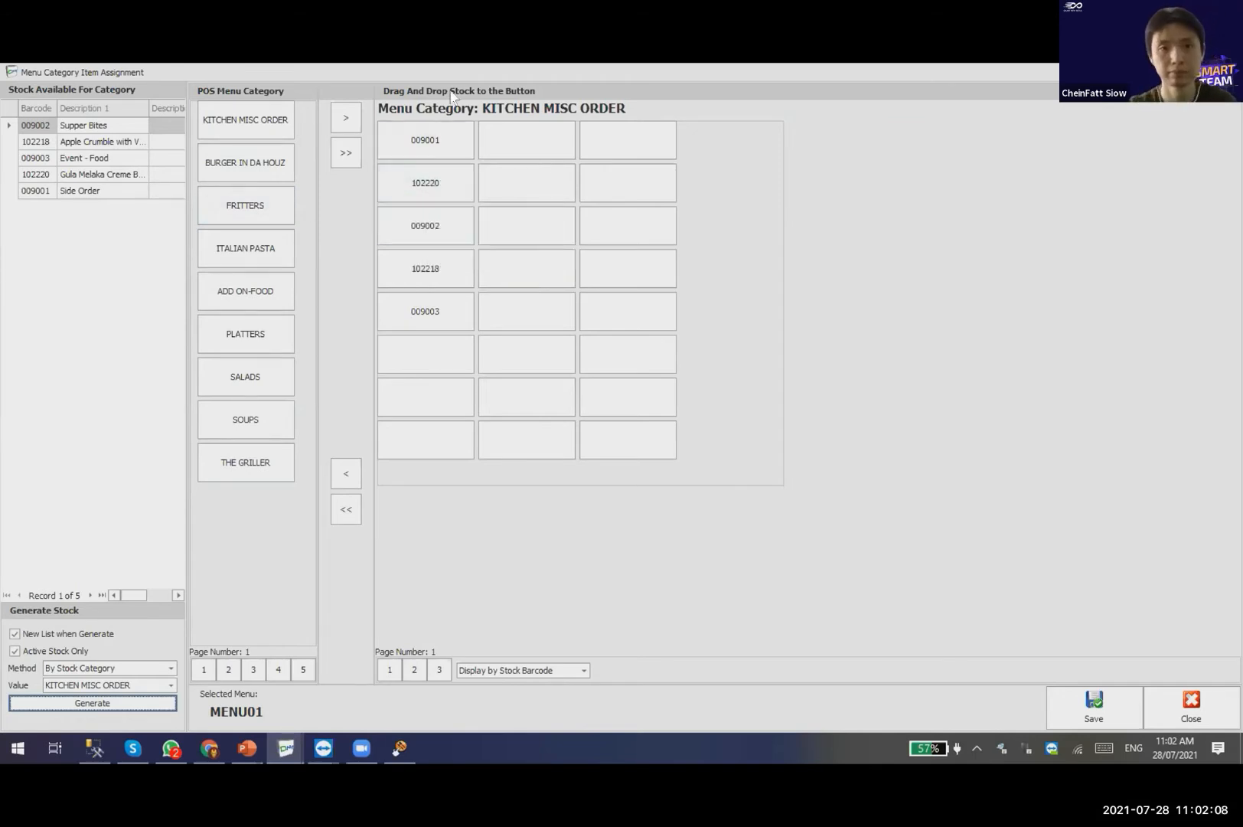
{"action": "left_click", "coordinate": [1191, 708]}
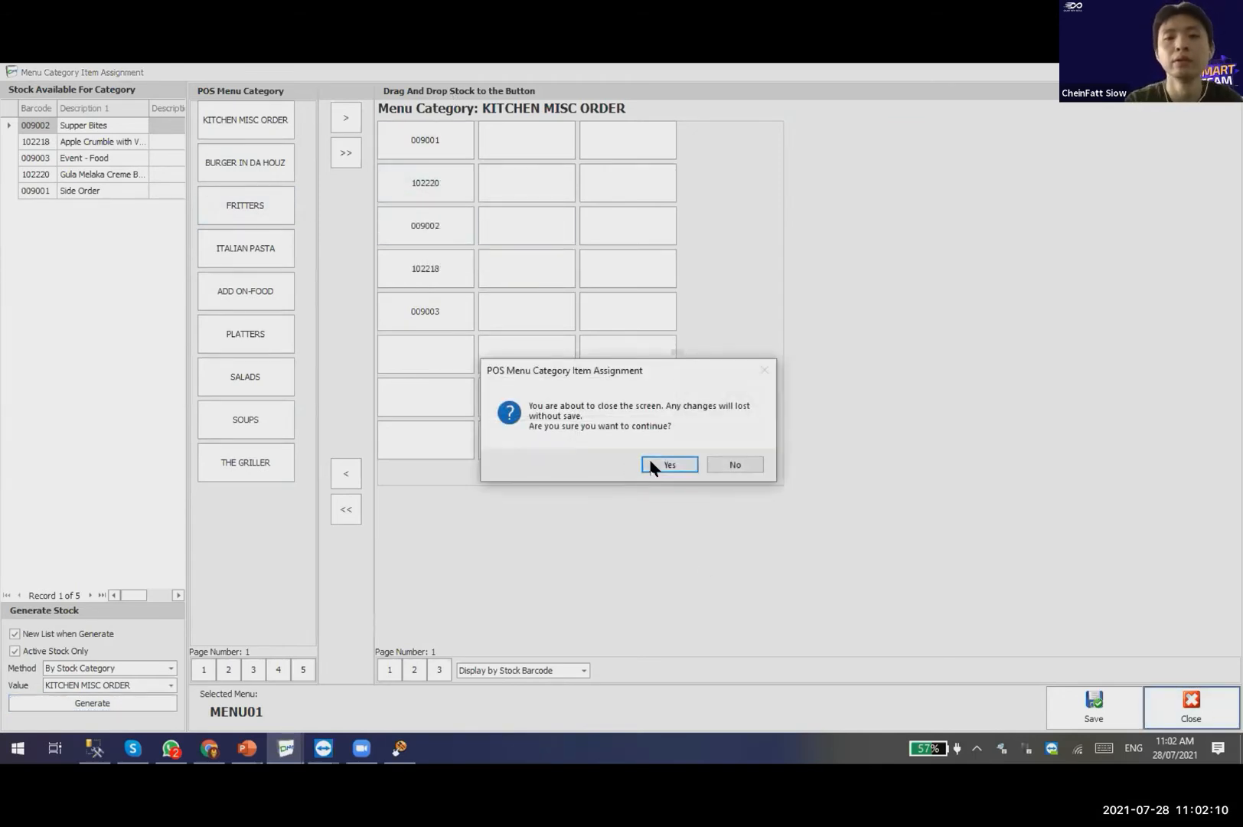
{"action": "left_click", "coordinate": [651, 463]}
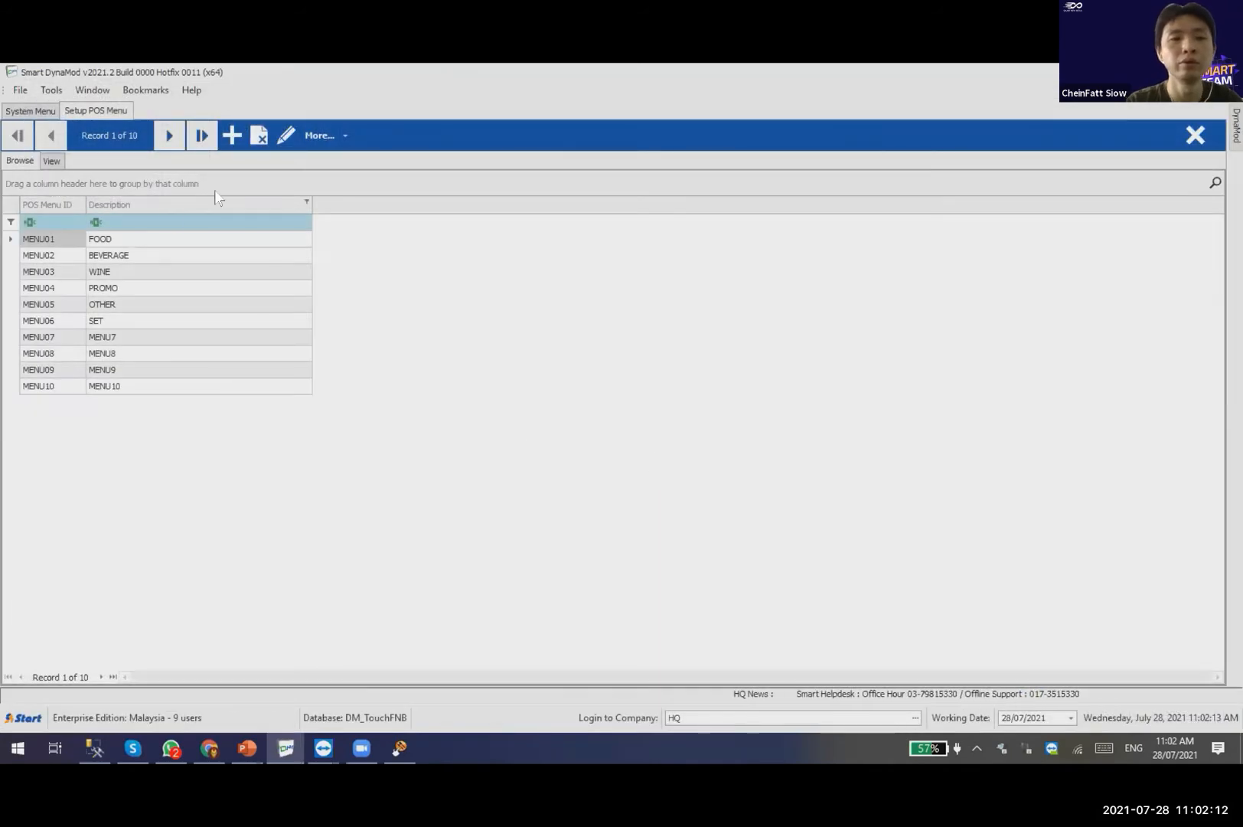
{"action": "left_click", "coordinate": [310, 140]}
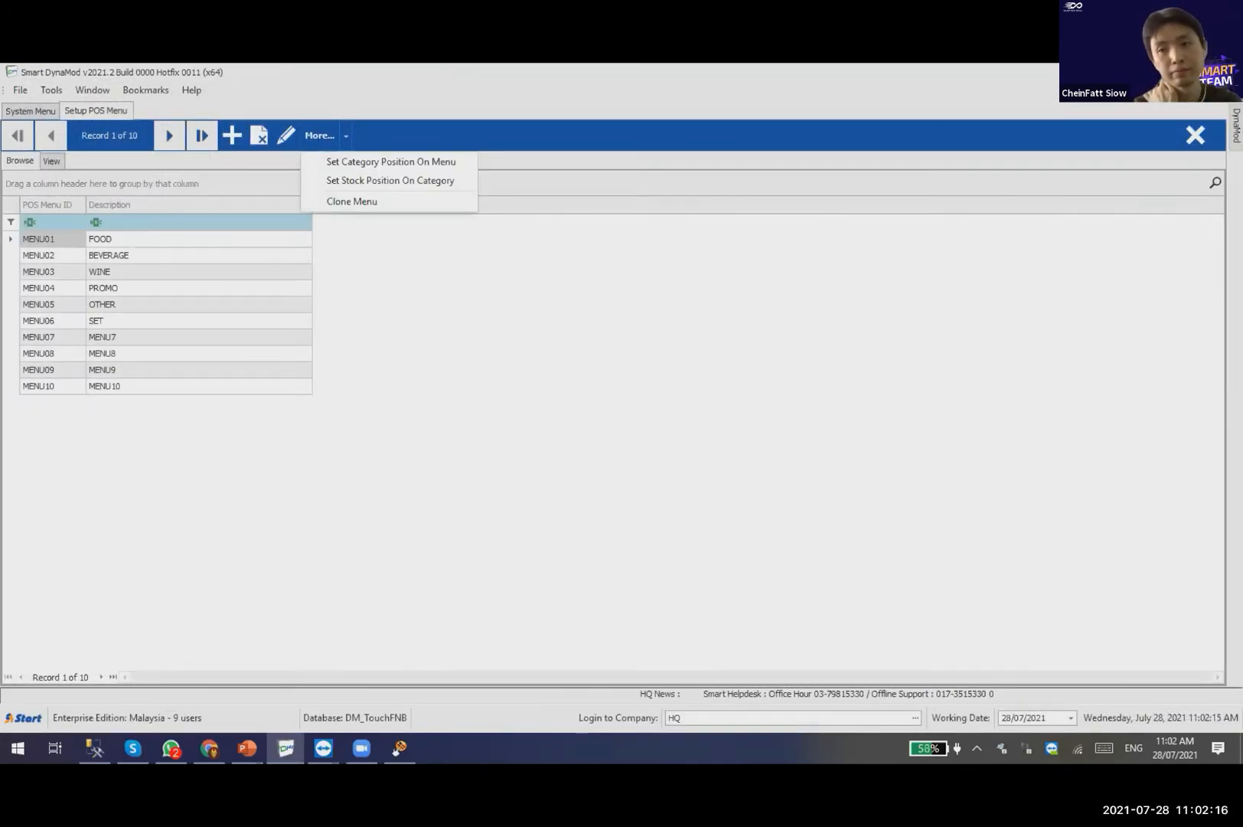
{"action": "left_click", "coordinate": [400, 748]}
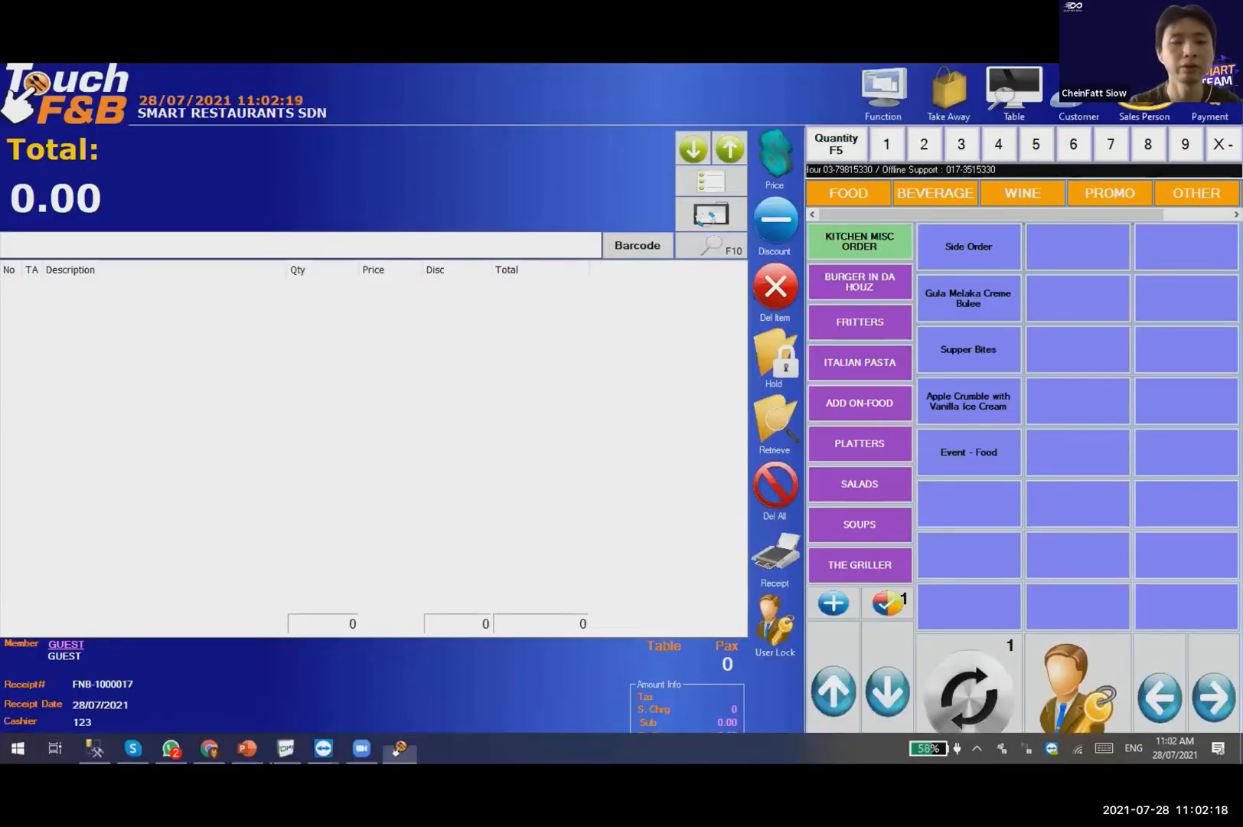
Show the desktop with Win+D and select the Windows update file.
{"action": "key", "text": "super+d"}
{"action": "left_click", "coordinate": [390, 134]}
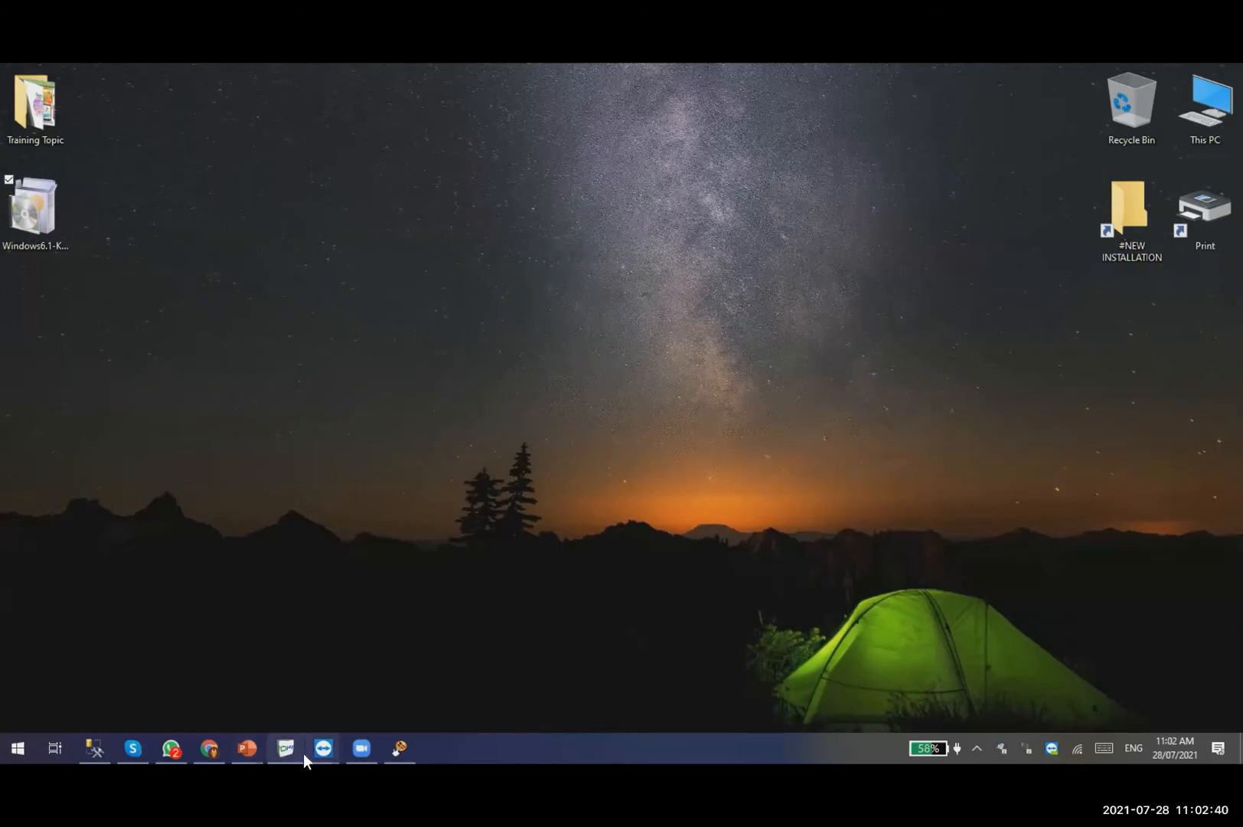
Delete the Windows6.1 update file and empty the Recycle Bin.
{"action": "key", "text": "Delete"}
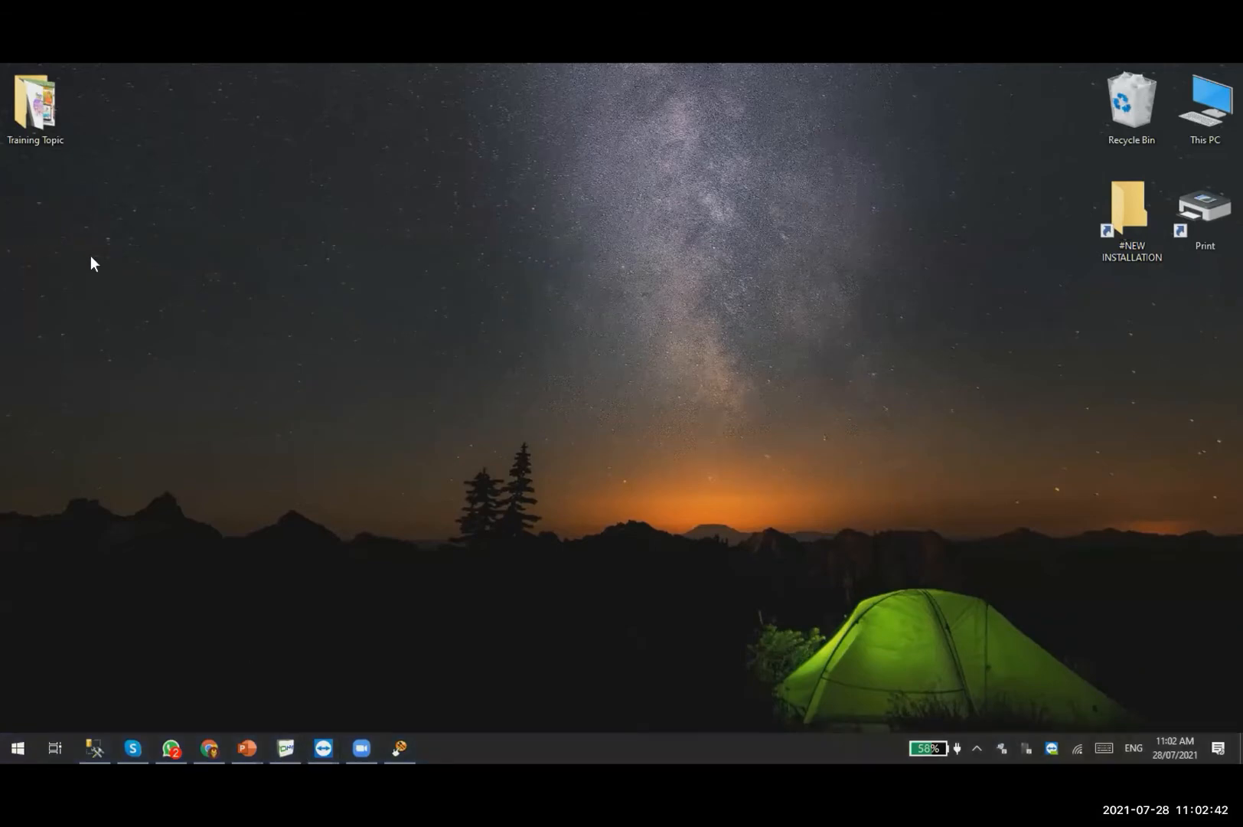
{"action": "right_click", "coordinate": [1120, 111]}
{"action": "left_click", "coordinate": [1086, 142]}
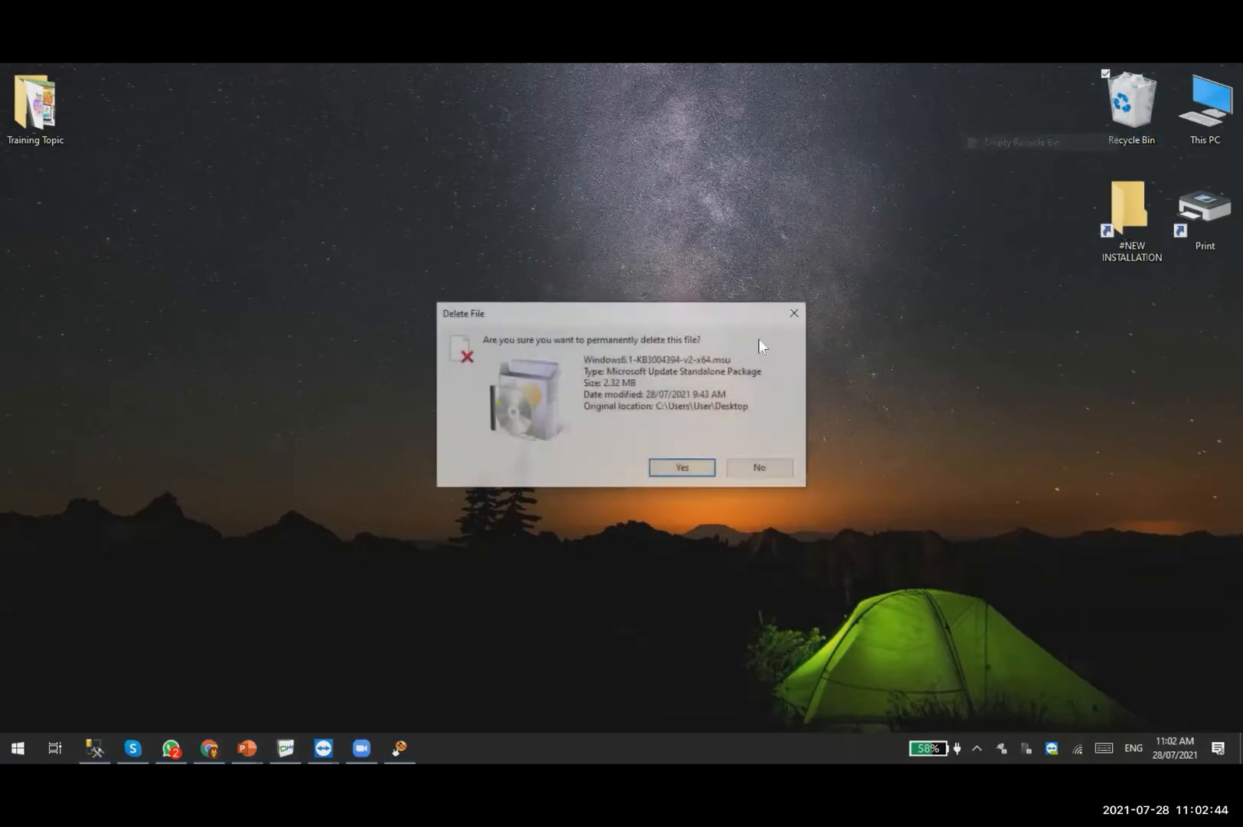
{"action": "left_click", "coordinate": [660, 467]}
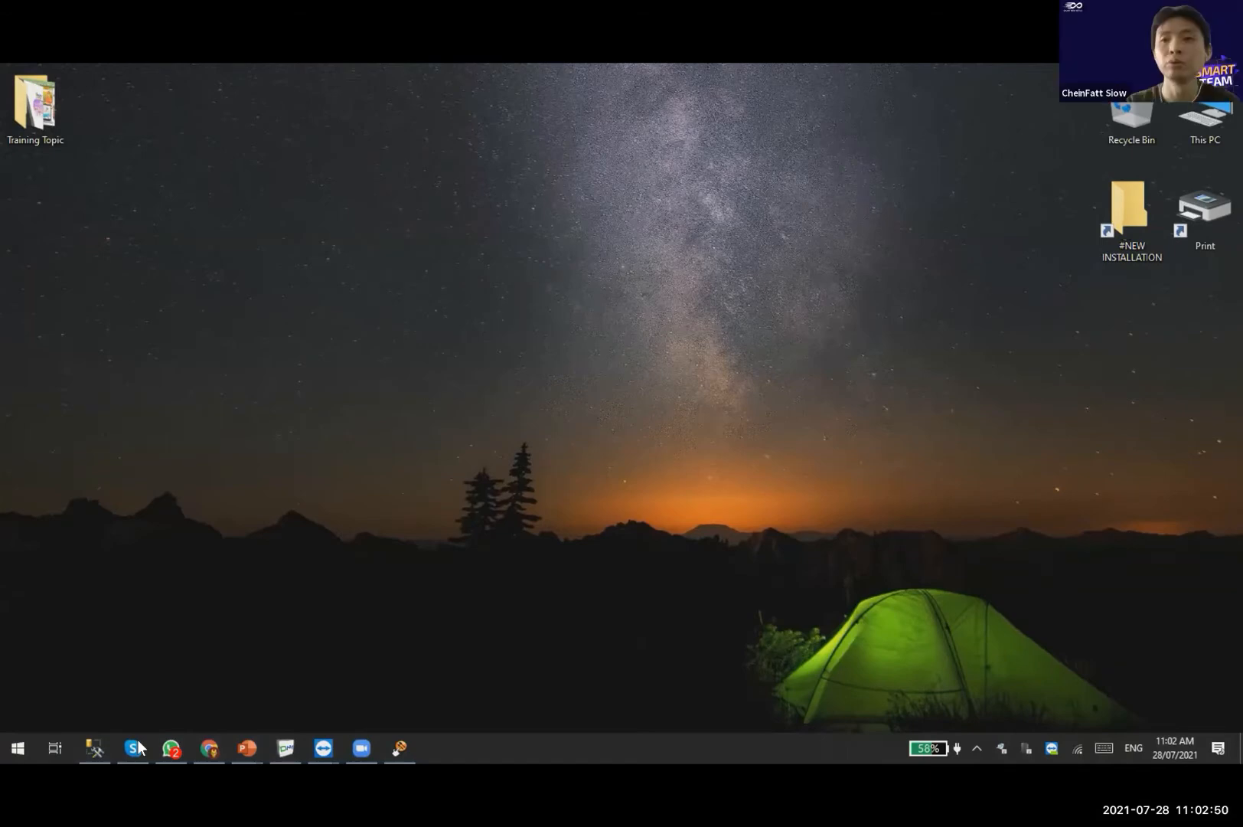
Cancel the TouchF&B logout prompt and bring the PowerPoint slide show to the front.
{"action": "key", "text": "alt+Tab"}
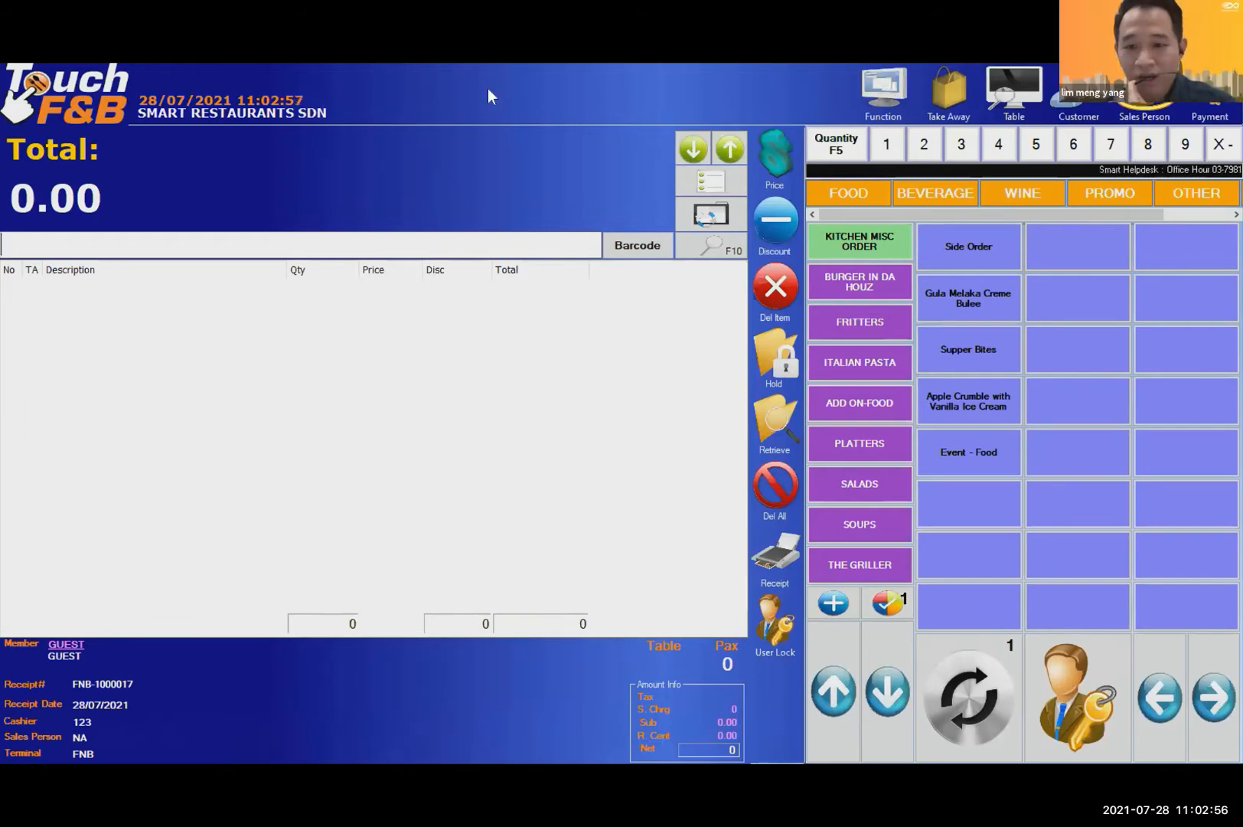
{"action": "key", "text": "alt+F4"}
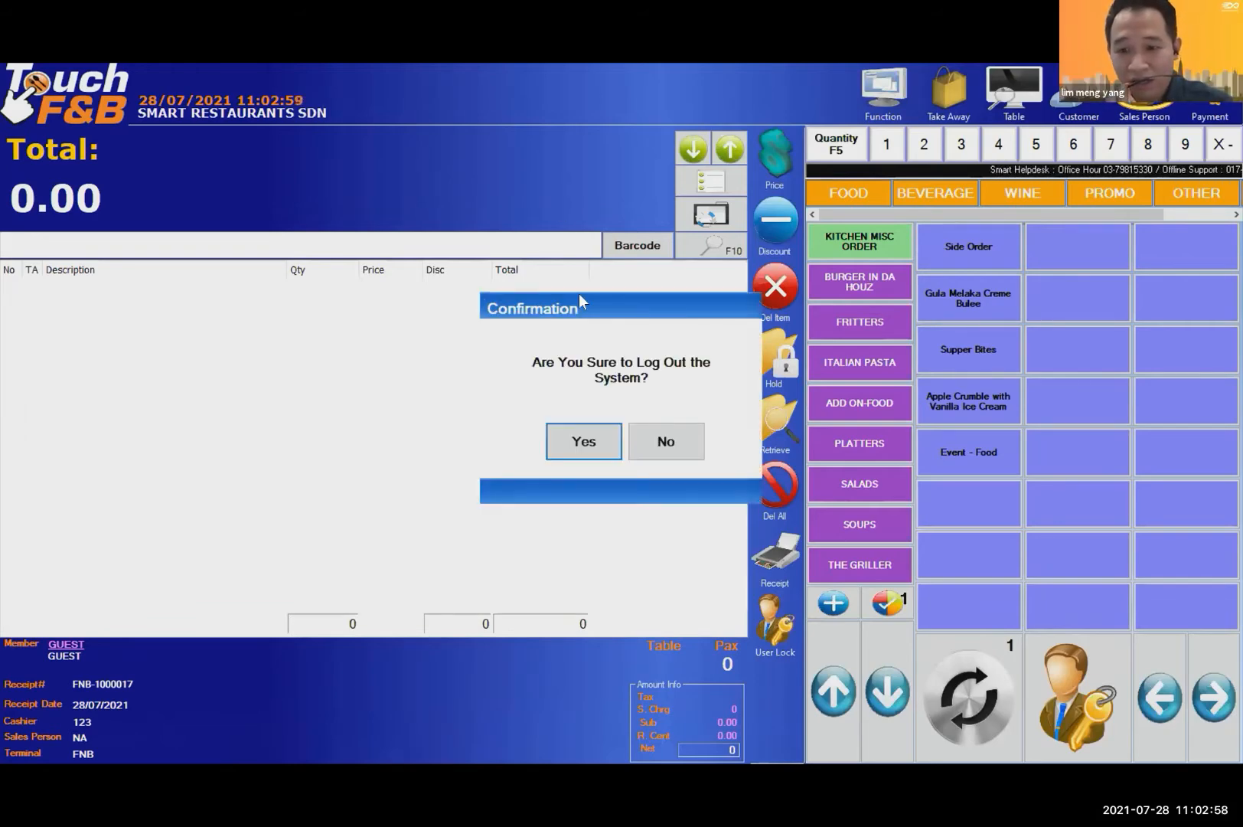
{"action": "left_click", "coordinate": [667, 442]}
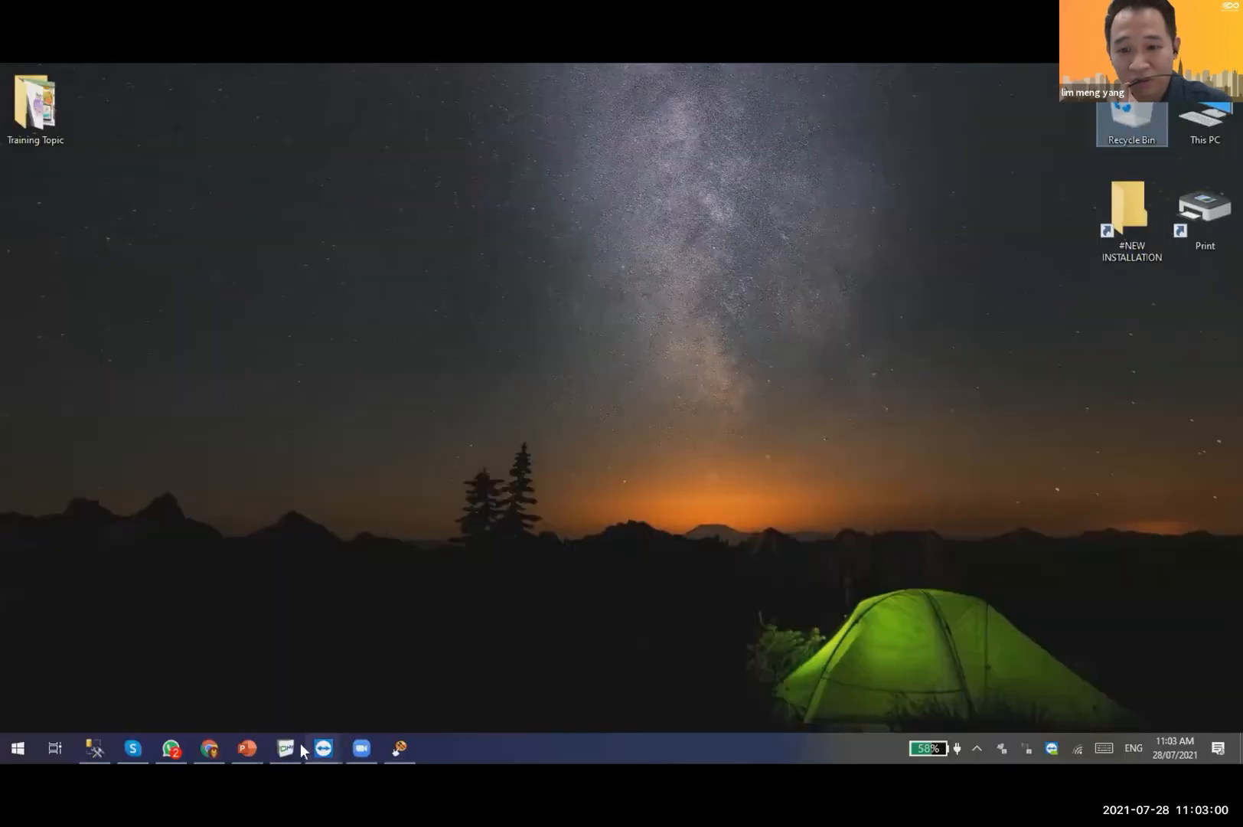
{"action": "mouse_move", "coordinate": [245, 750]}
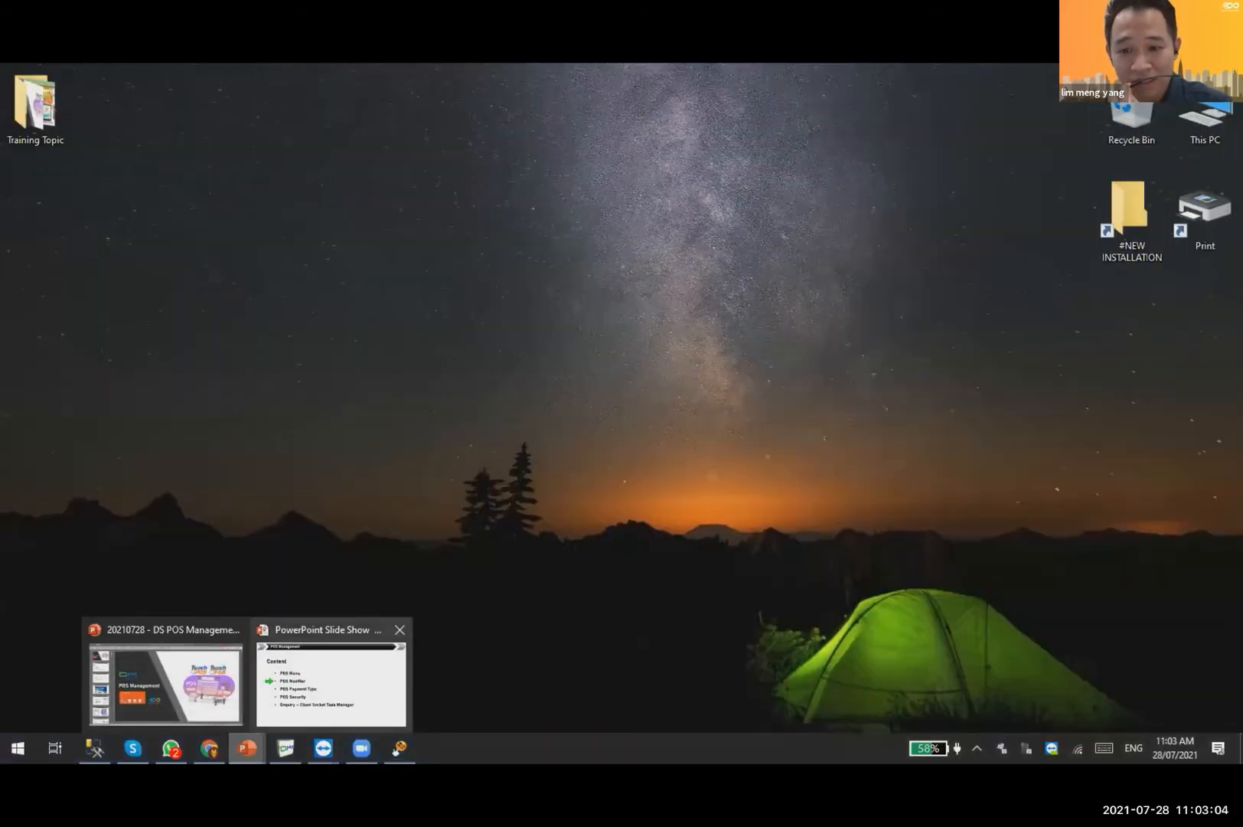
{"action": "left_click", "coordinate": [331, 685]}
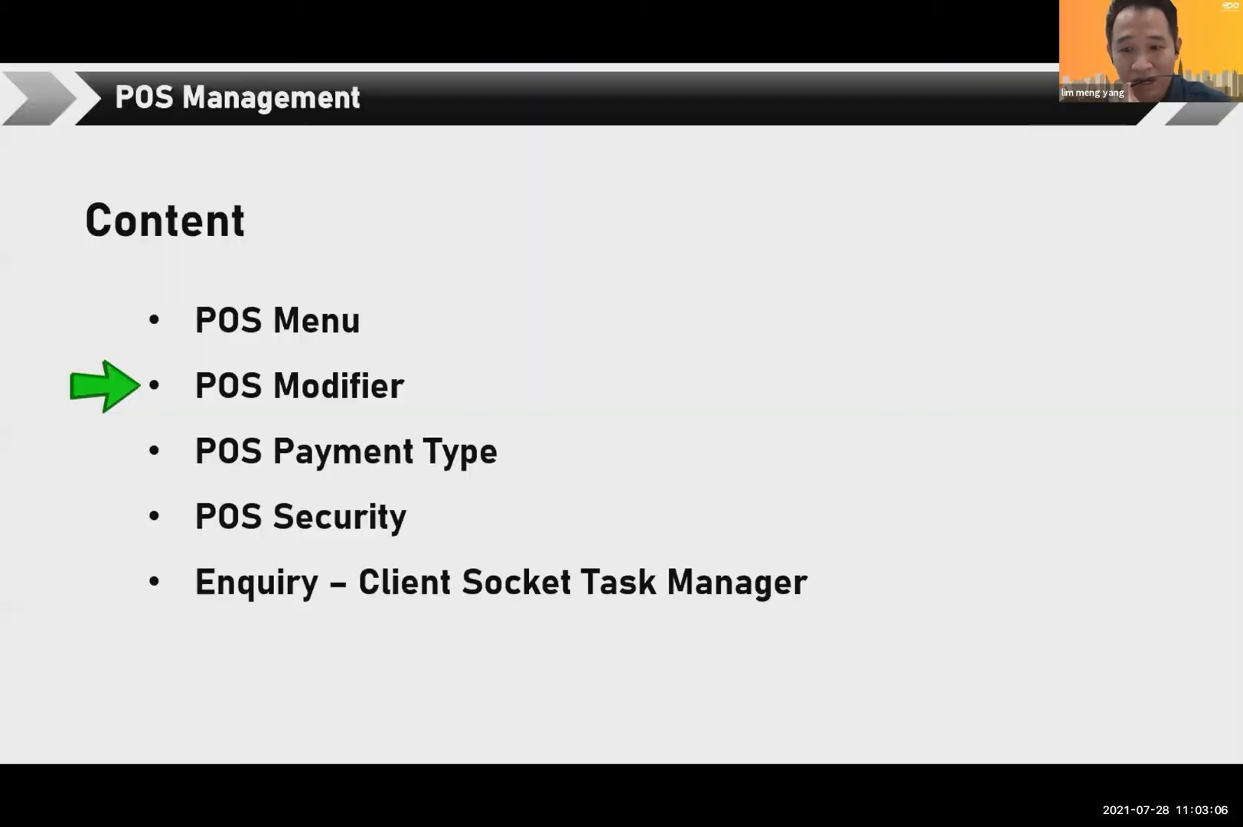